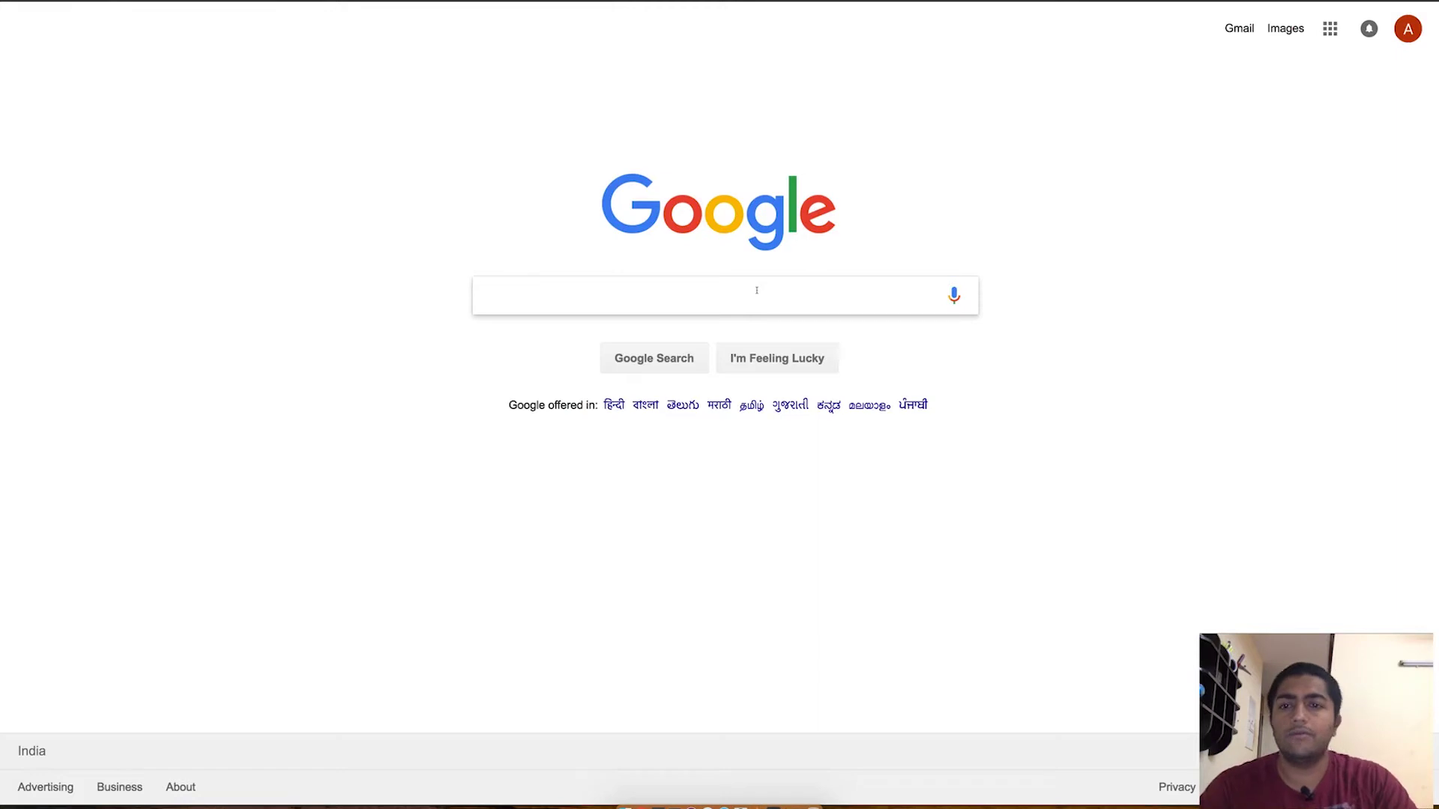
Step: Search Google for 'wordpress'
{"action": "type", "text": "wordpress"}
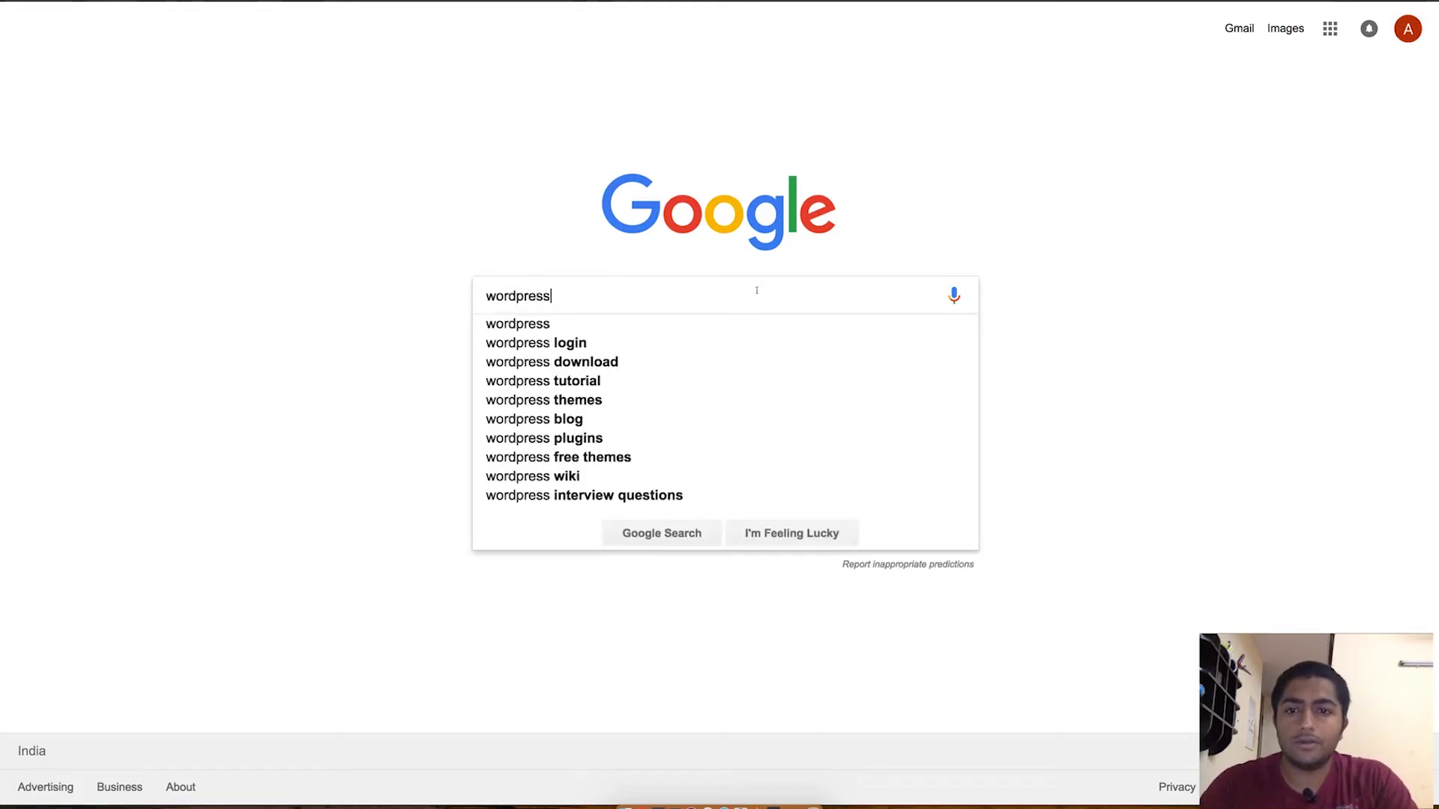
{"action": "key", "text": "Return"}
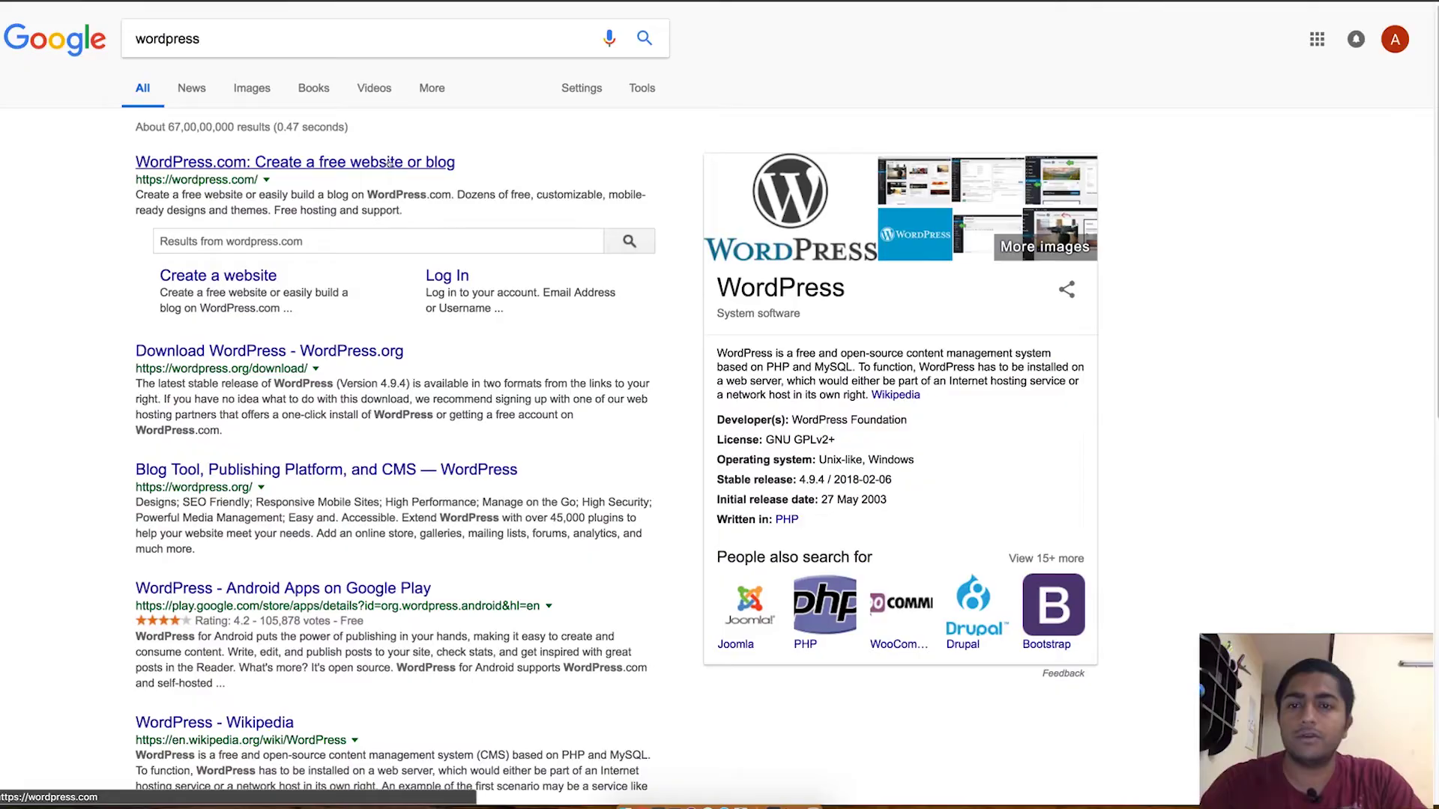
Step: Open the WordPress.com result and begin the Get Started site signup
{"action": "left_click", "coordinate": [389, 163]}
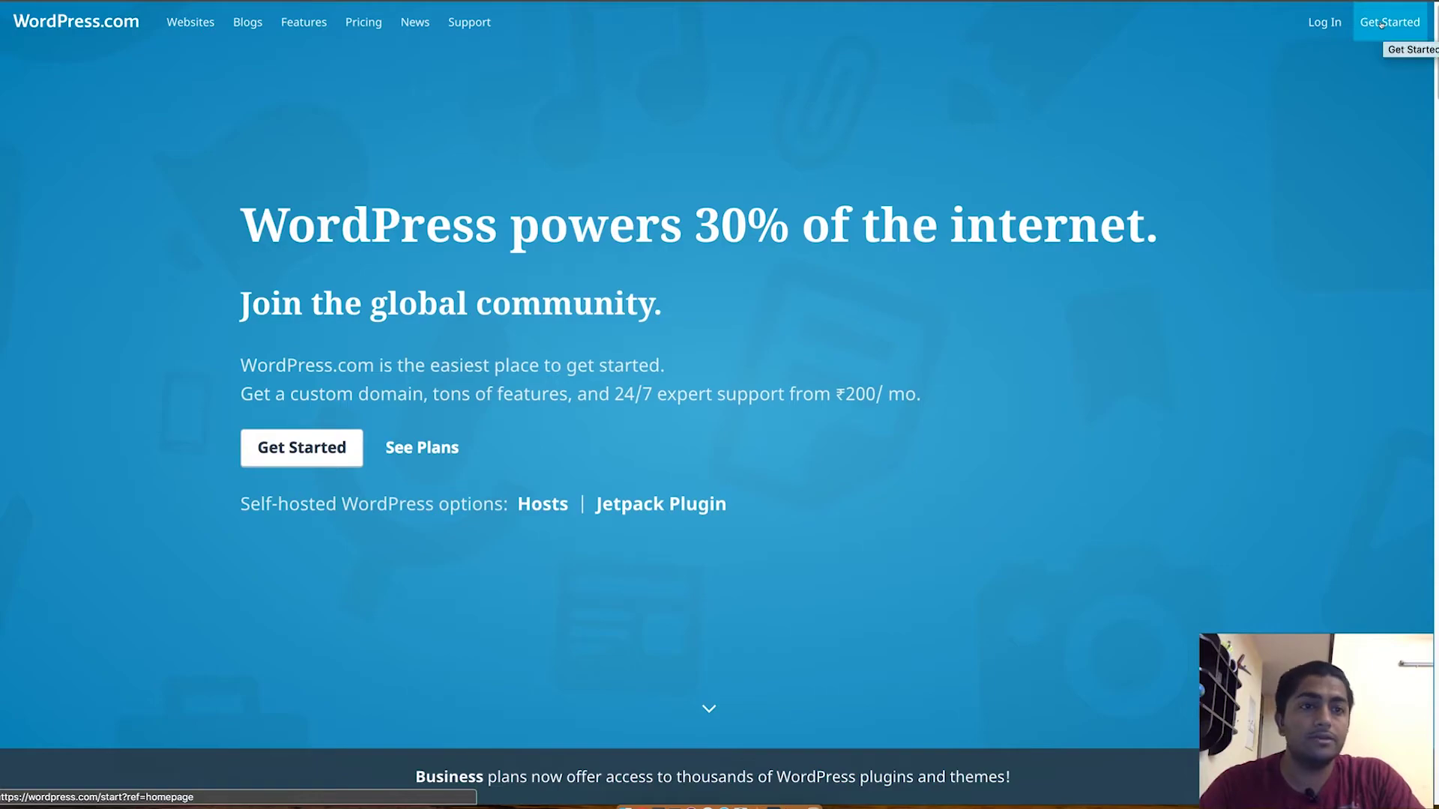
{"action": "left_click", "coordinate": [1382, 24]}
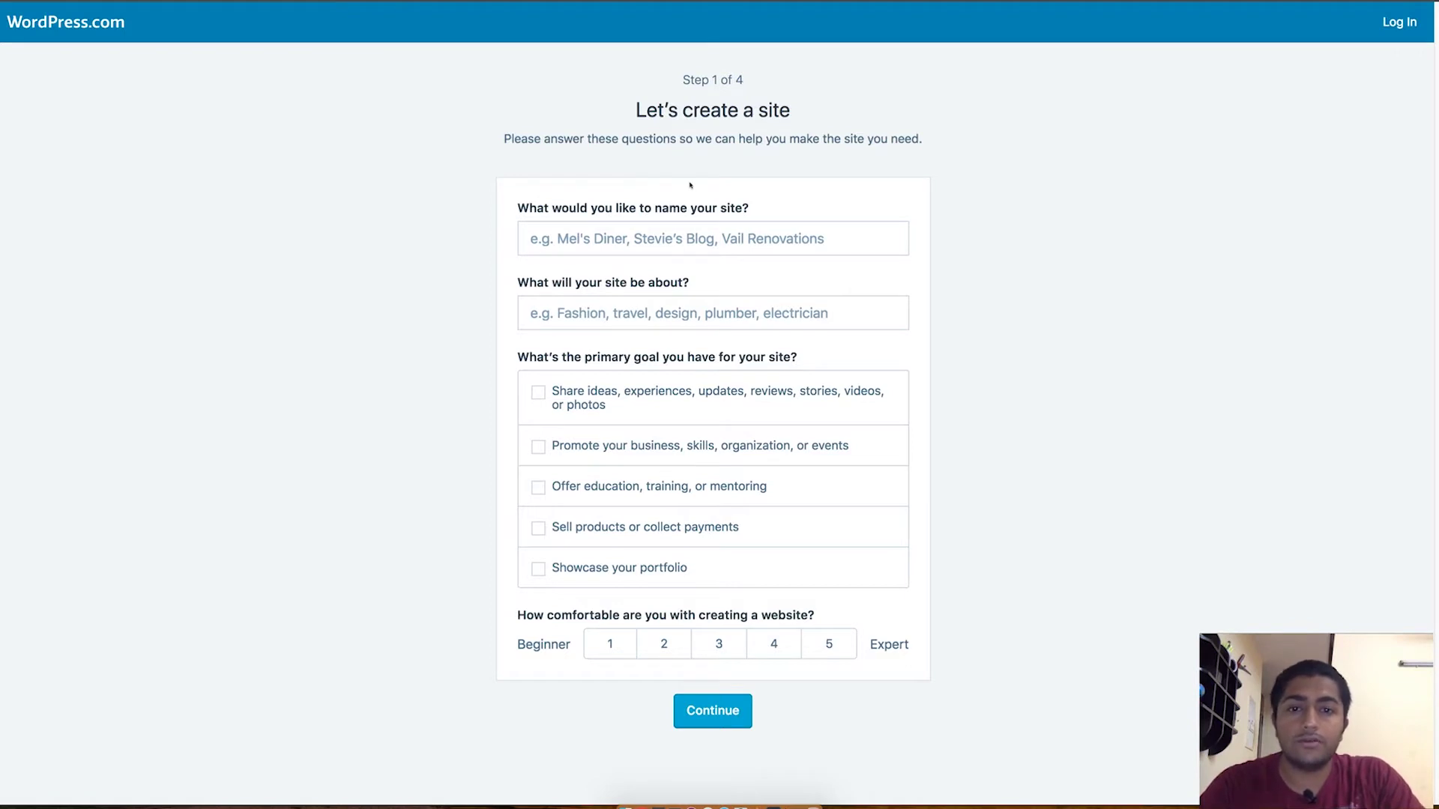
Step: Name the site 'Mr Avinash Travel Blog' and choose Travel as its topic
{"action": "left_click", "coordinate": [681, 233]}
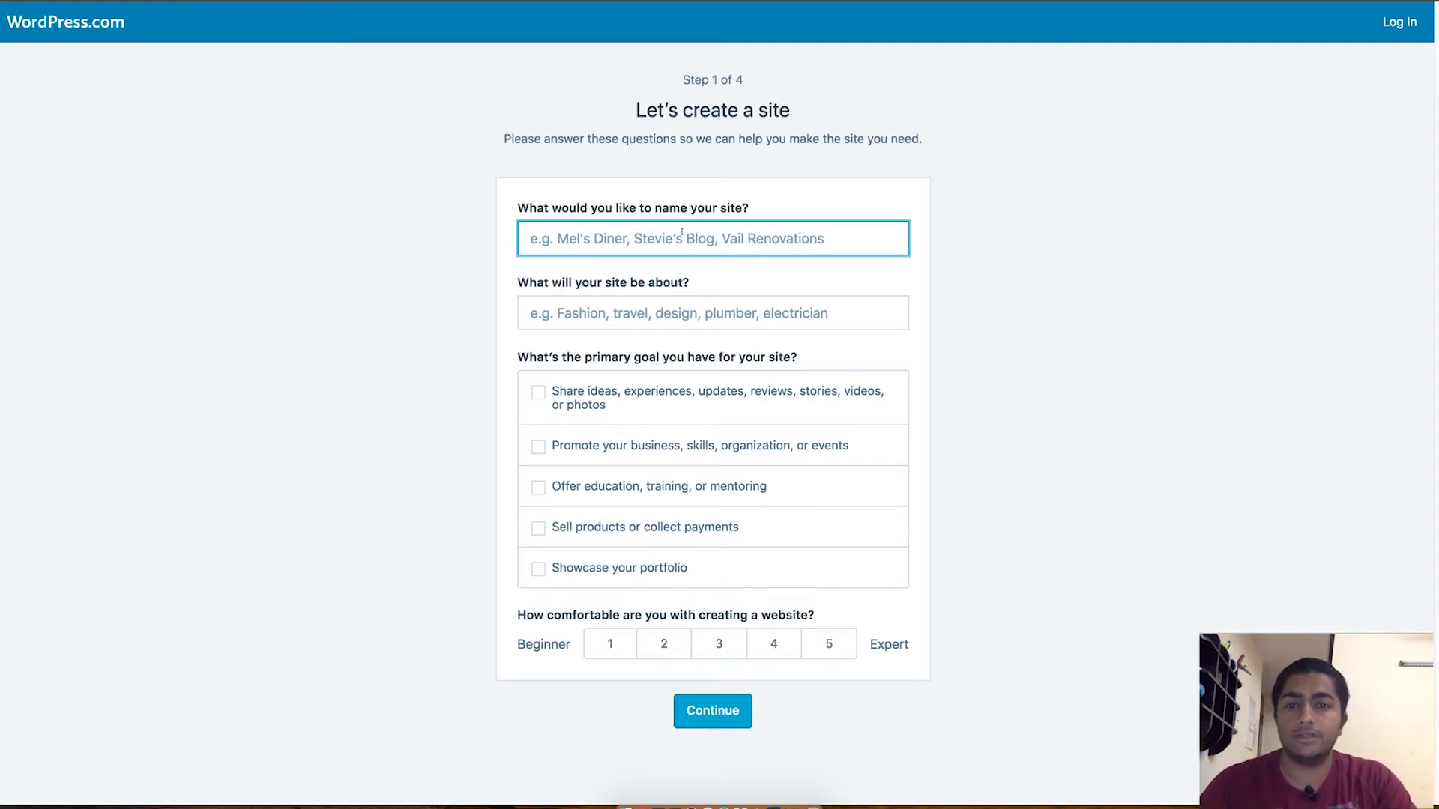
{"action": "type", "text": "M"}
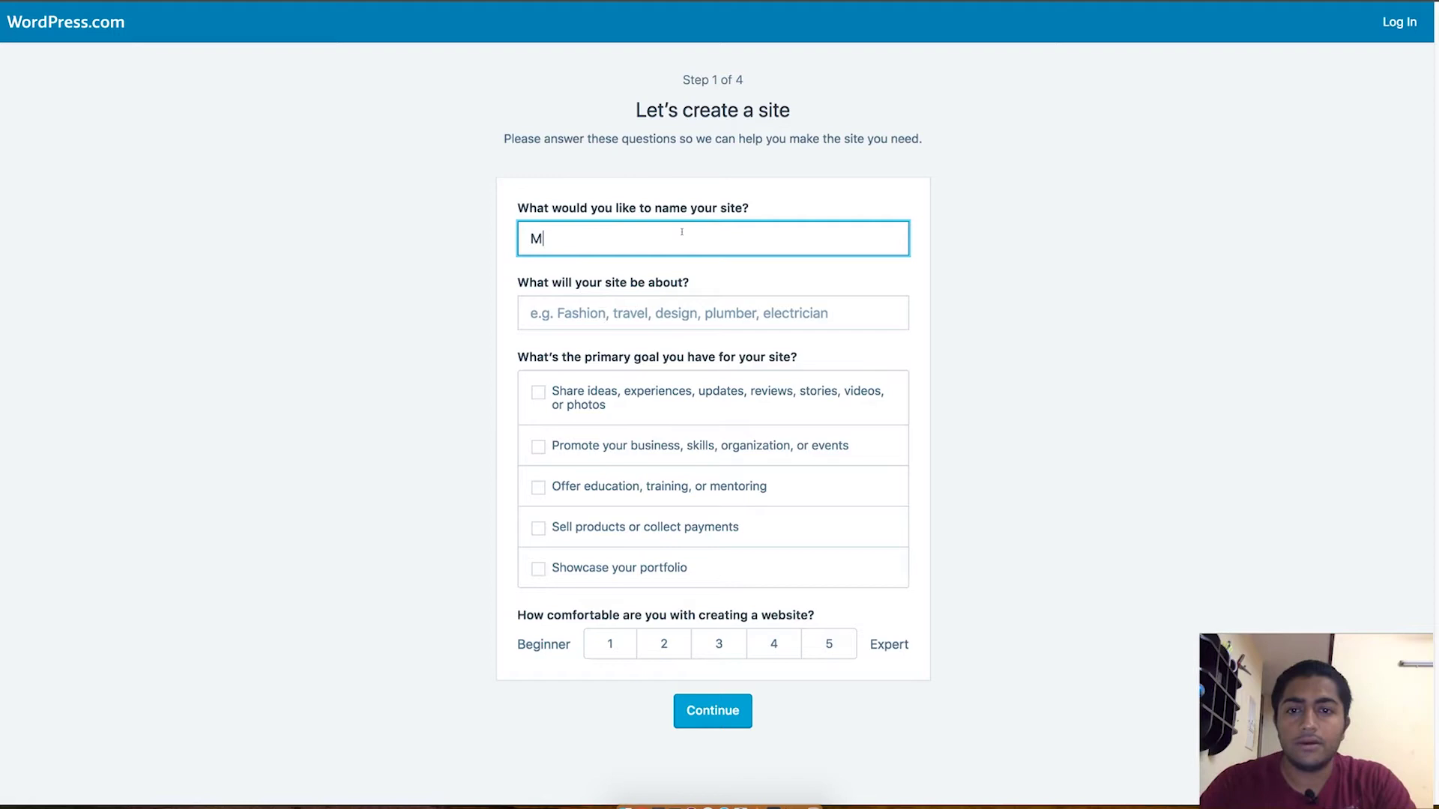
{"action": "type", "text": "r Avinash "}
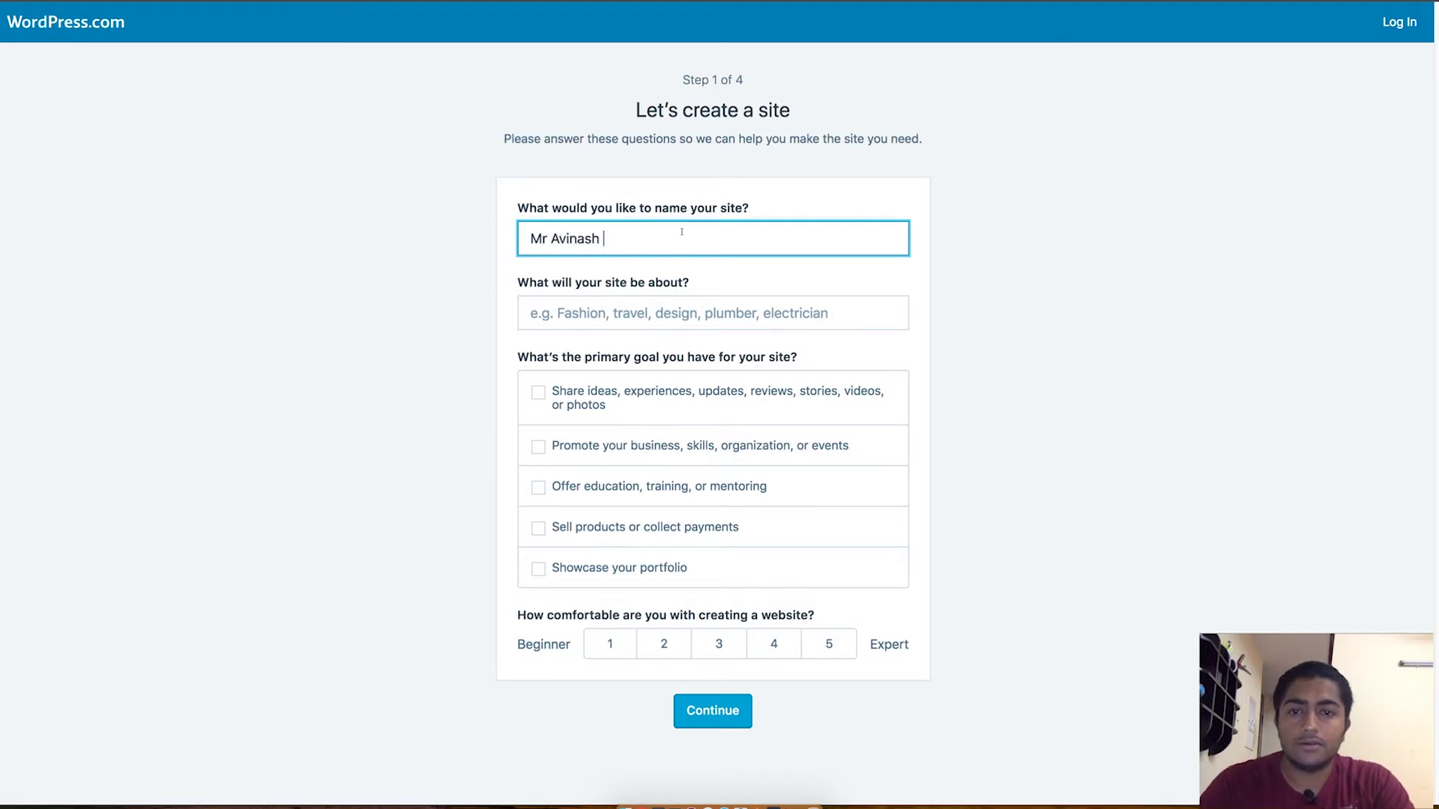
{"action": "type", "text": "Travel Blog"}
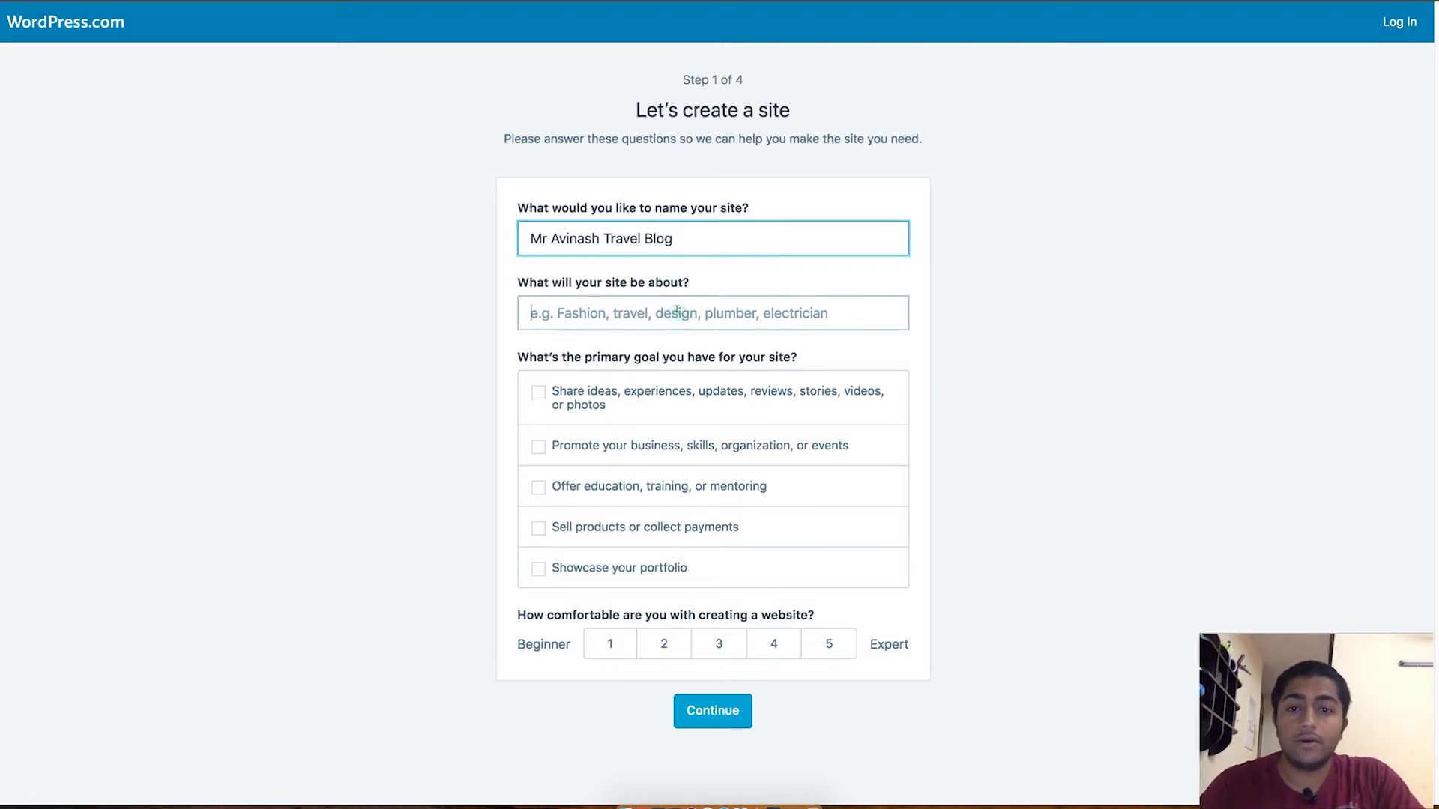
{"action": "left_click", "coordinate": [676, 310]}
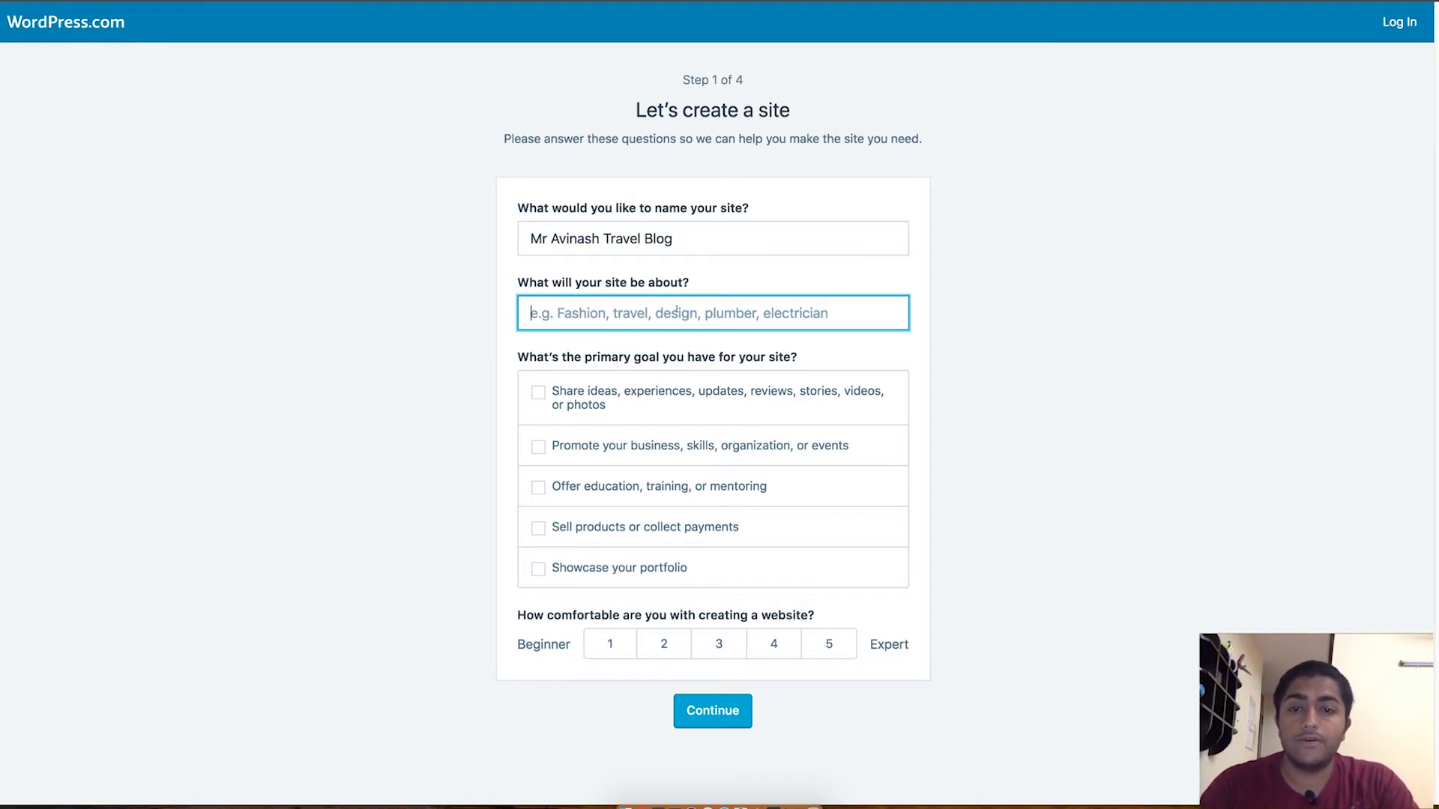
{"action": "type", "text": "Travel"}
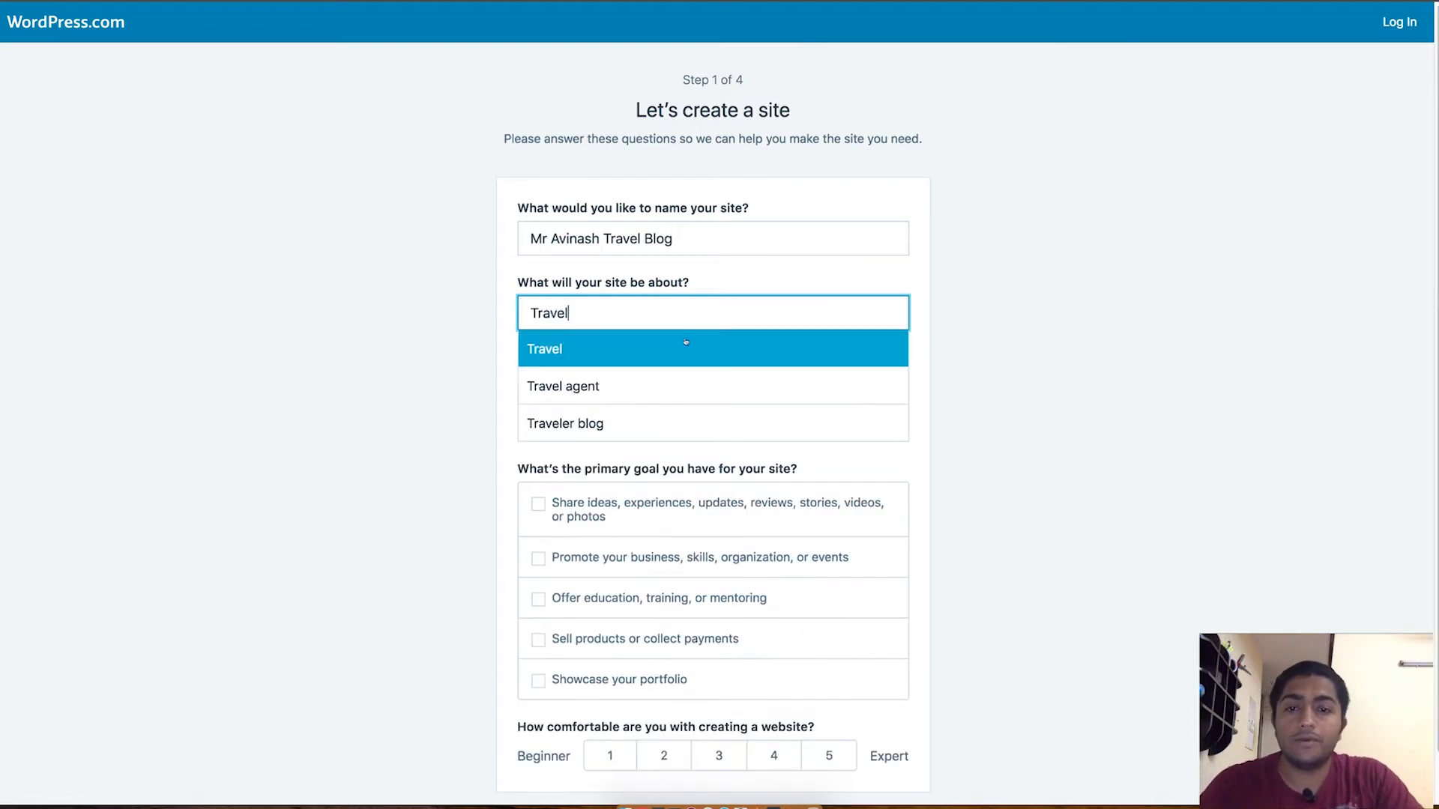
{"action": "left_click", "coordinate": [685, 346]}
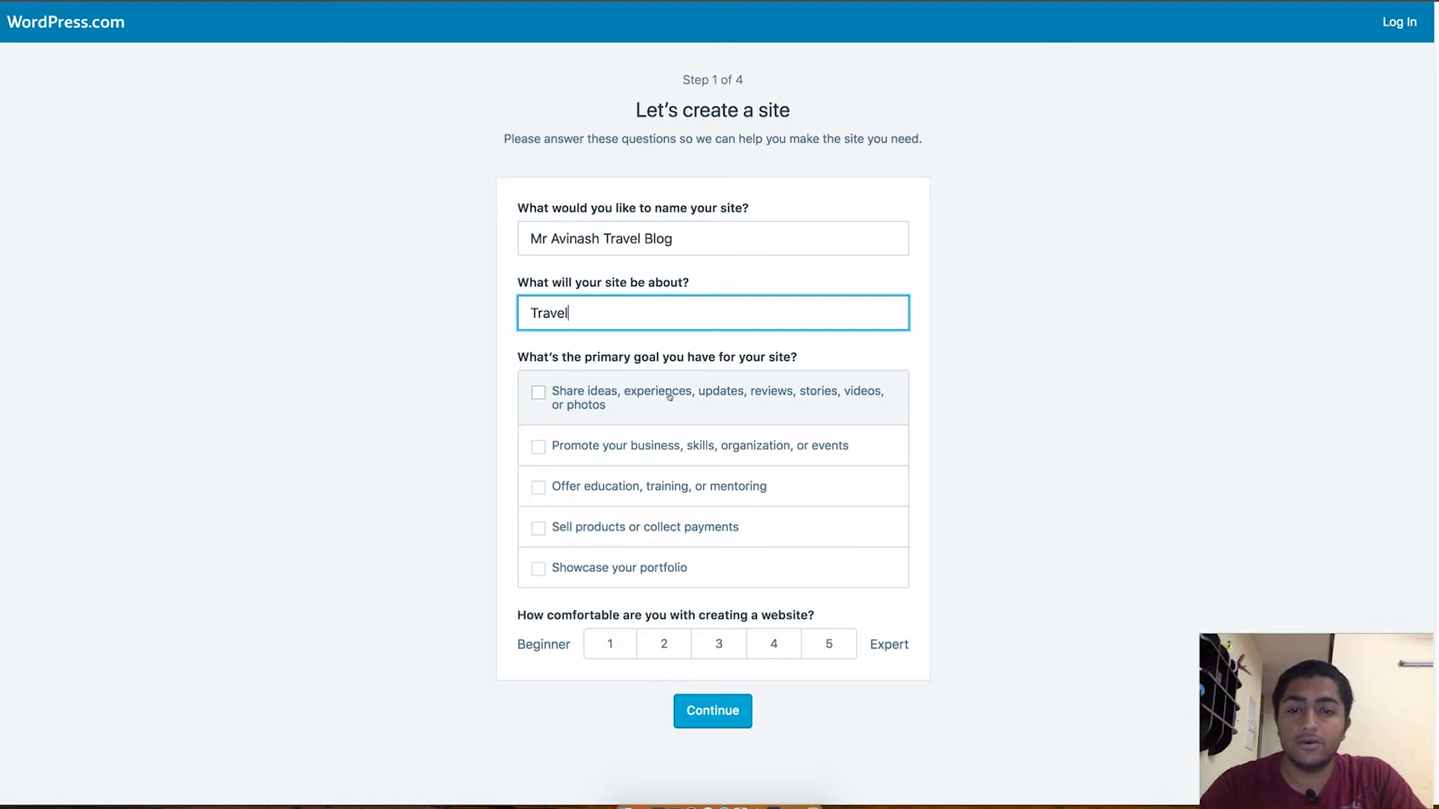
Step: Tick the share-ideas and promote-business goals and rate comfort level 1 (Beginner)
{"action": "left_click", "coordinate": [673, 395]}
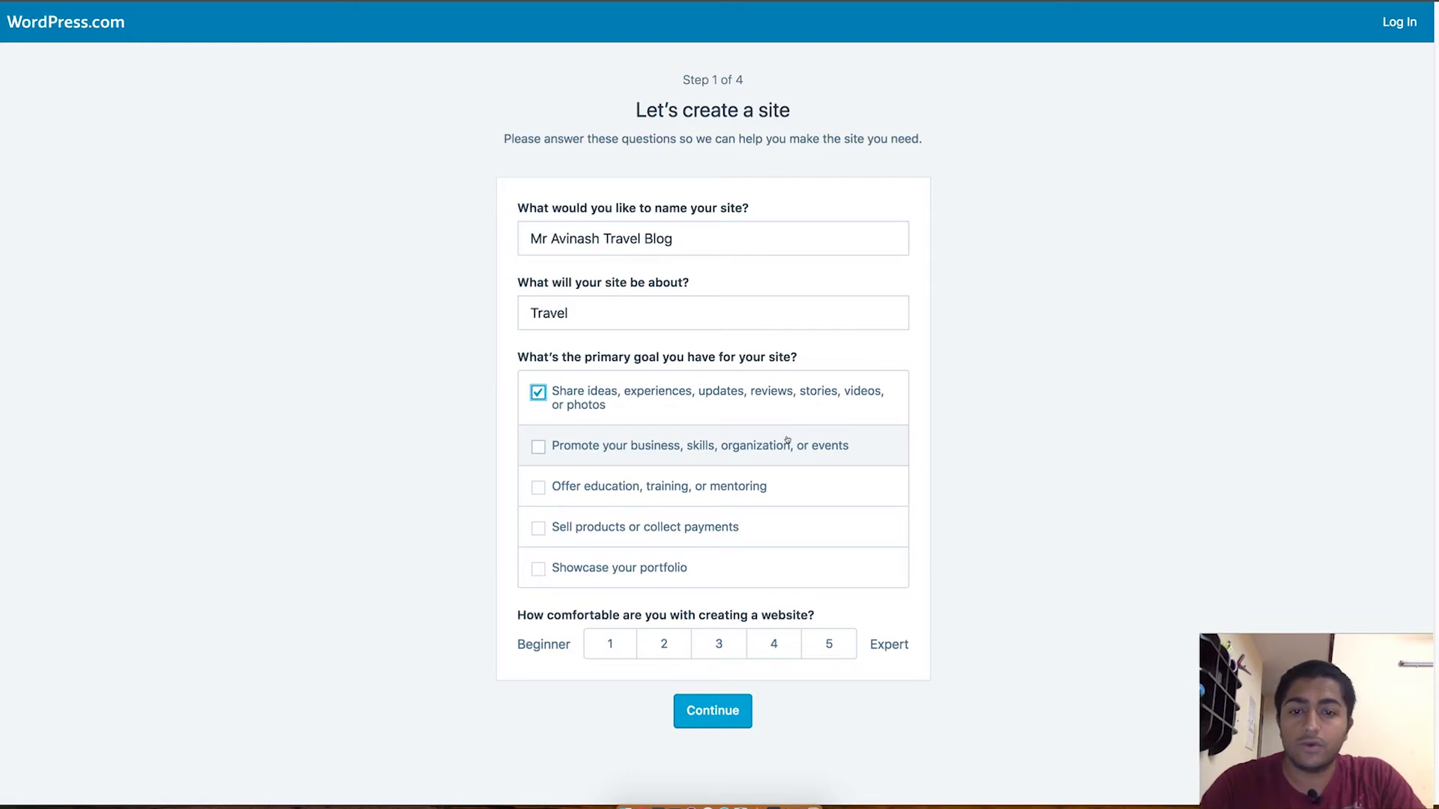
{"action": "left_click", "coordinate": [787, 442]}
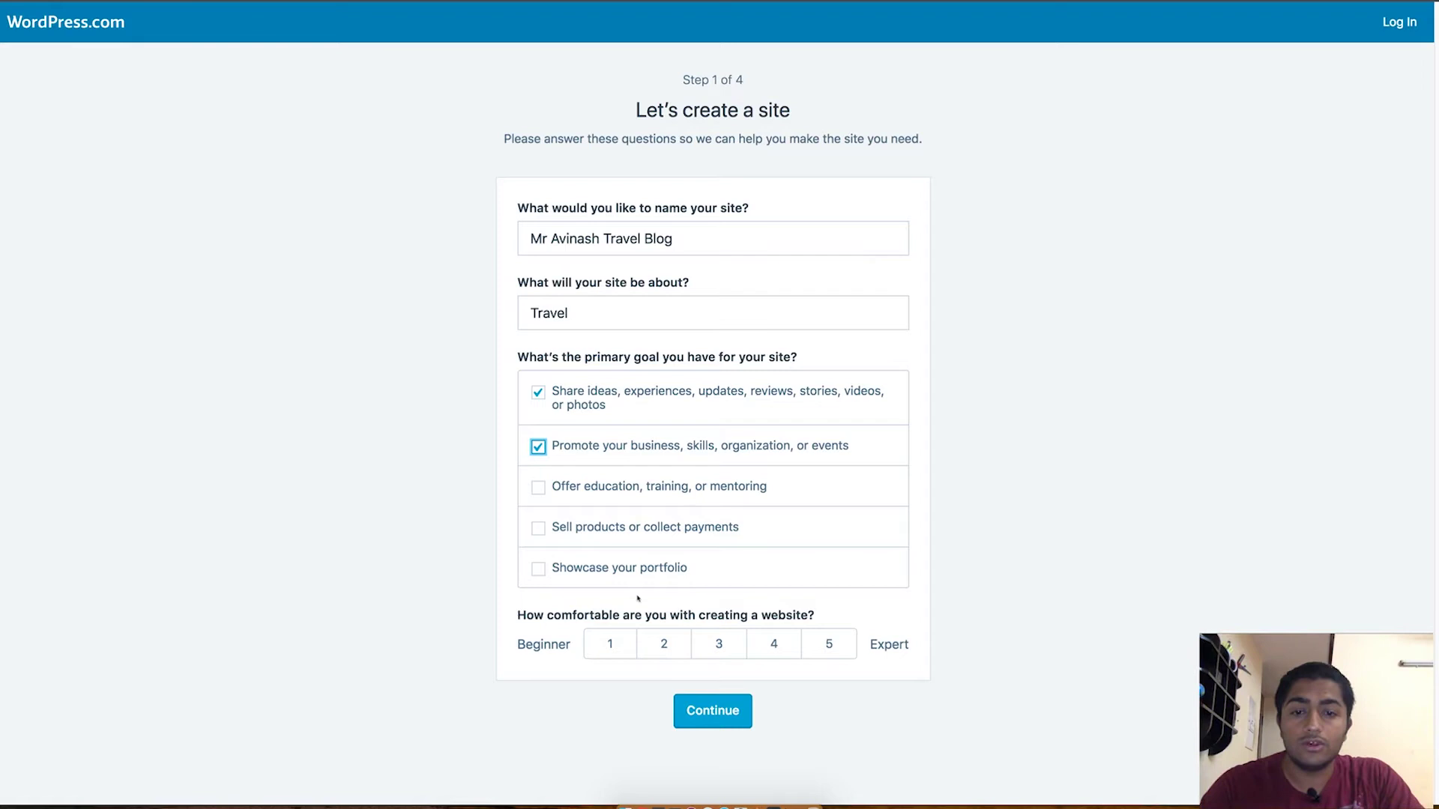
{"action": "left_click", "coordinate": [611, 643]}
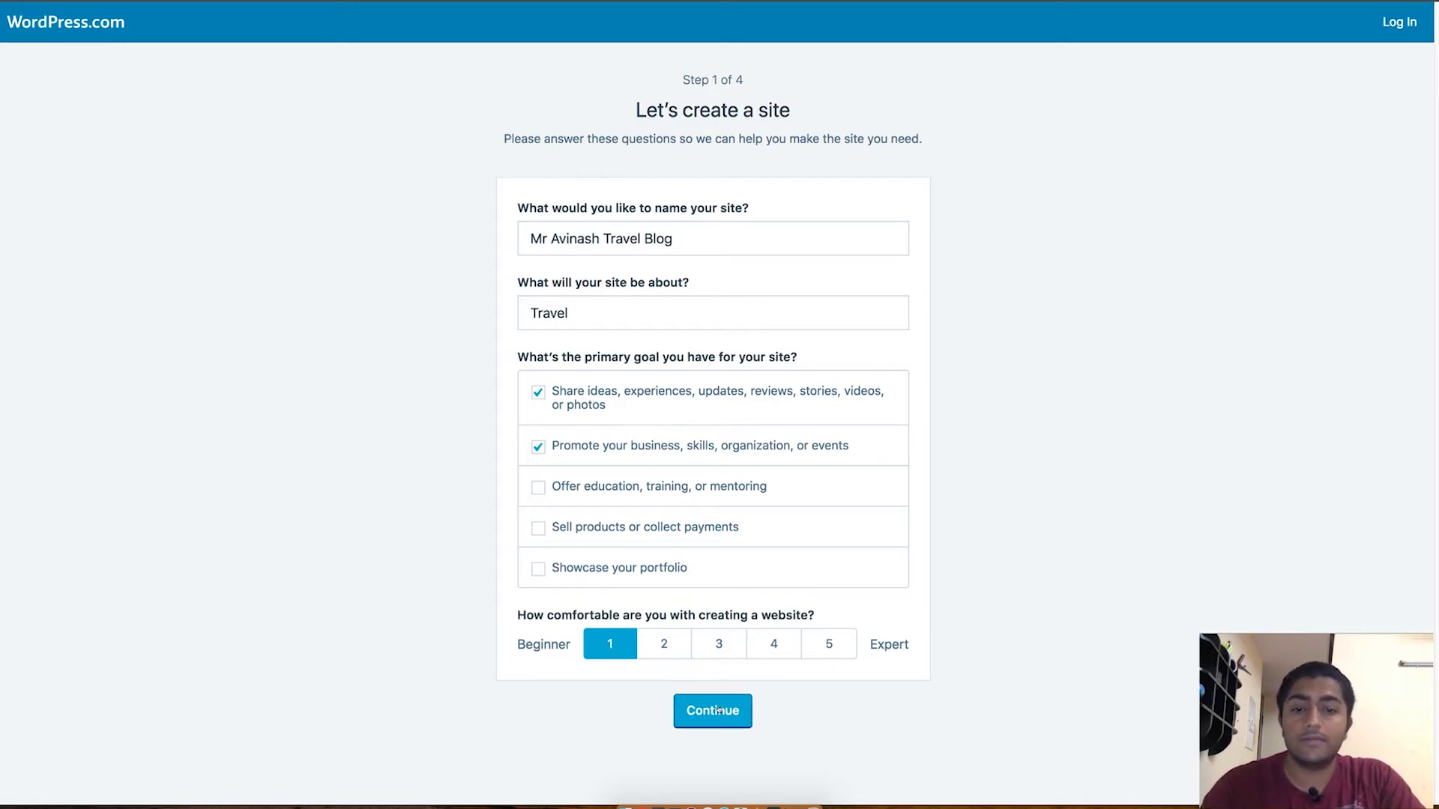
{"action": "triple_click", "coordinate": [712, 70]}
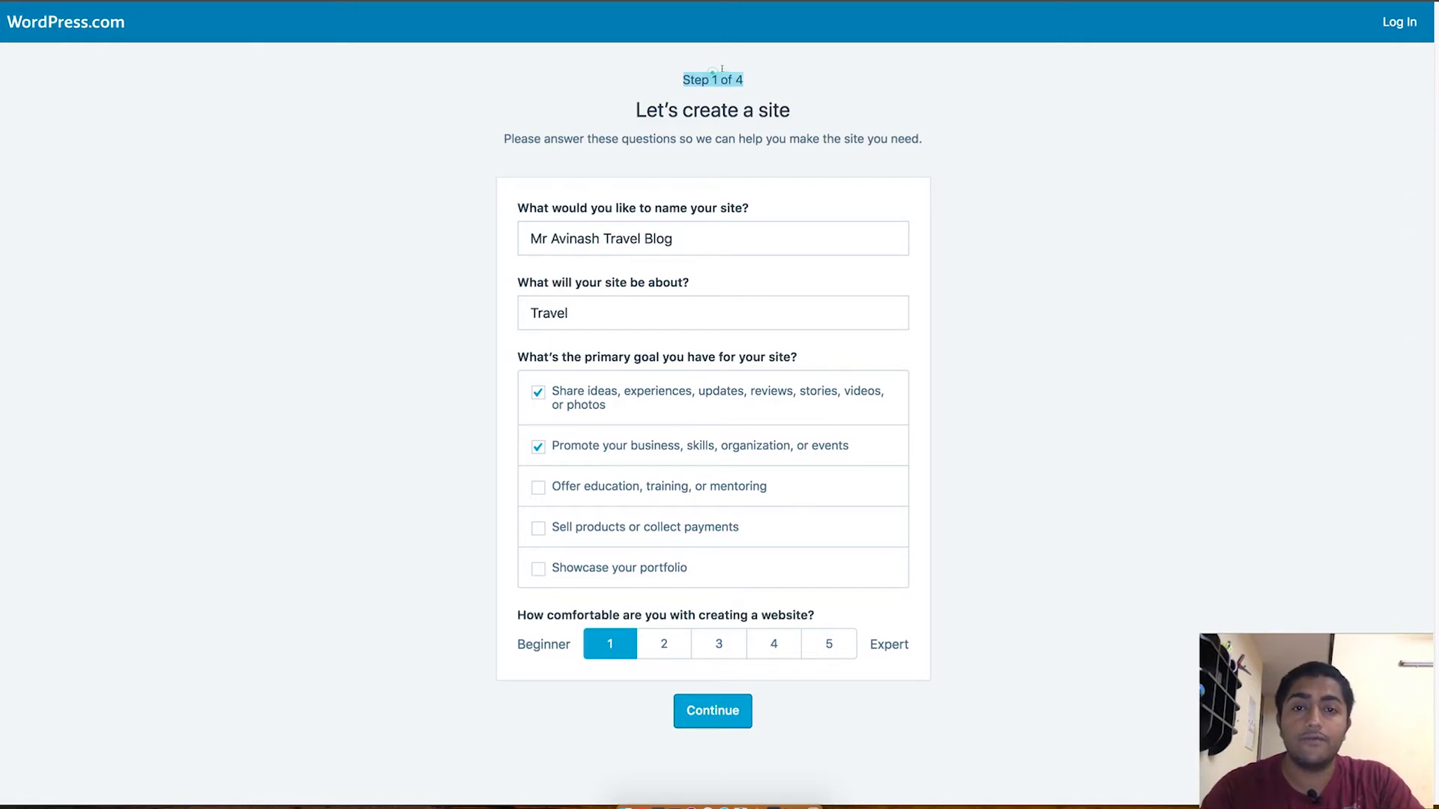
{"action": "left_click", "coordinate": [714, 68]}
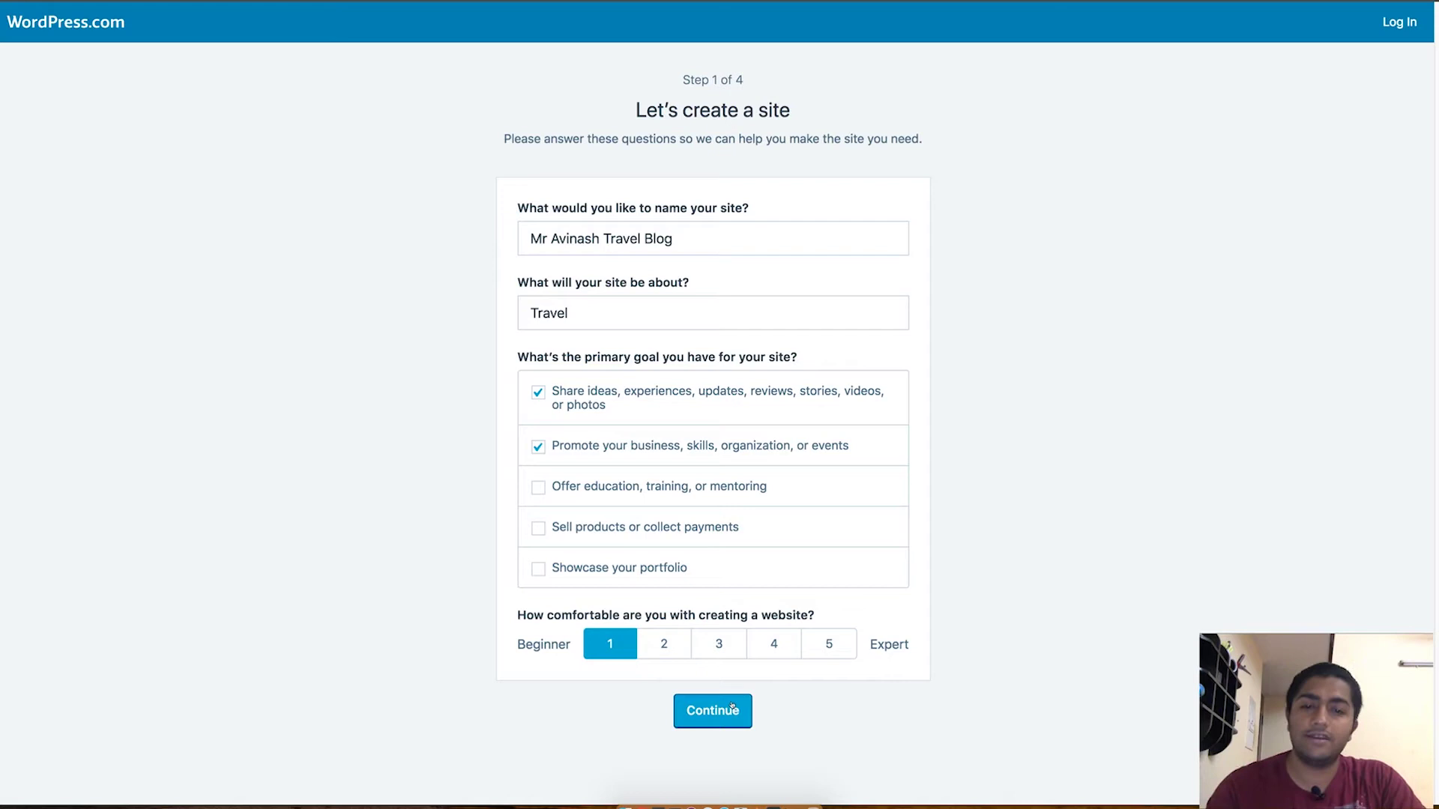
Step: Submit step 1 and select the address search text on step 2
{"action": "left_click", "coordinate": [732, 707]}
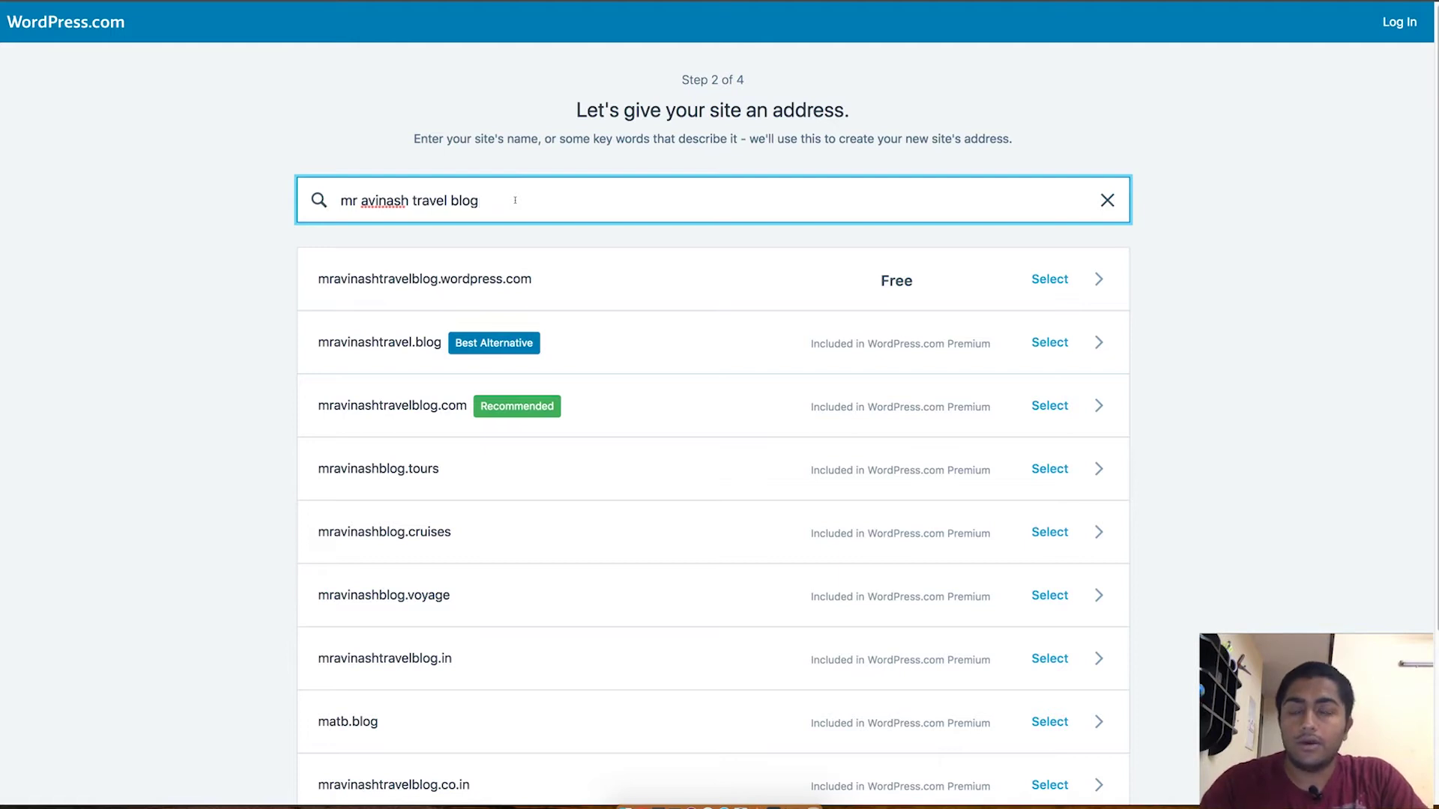
{"action": "triple_click", "coordinate": [515, 200]}
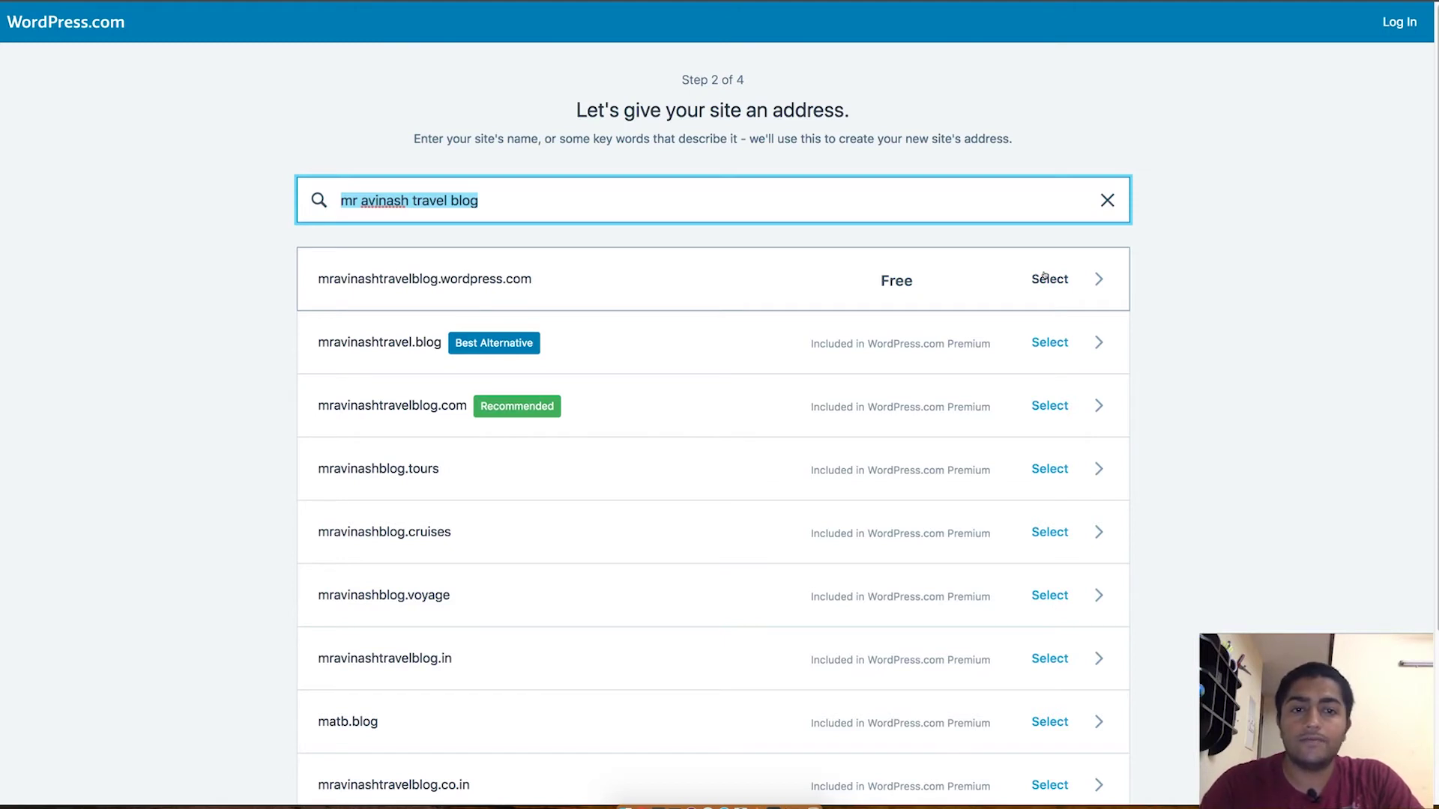
Step: Select the free mravinashtravelblog.wordpress.com address and start with the Free plan
{"action": "left_click", "coordinate": [1045, 277]}
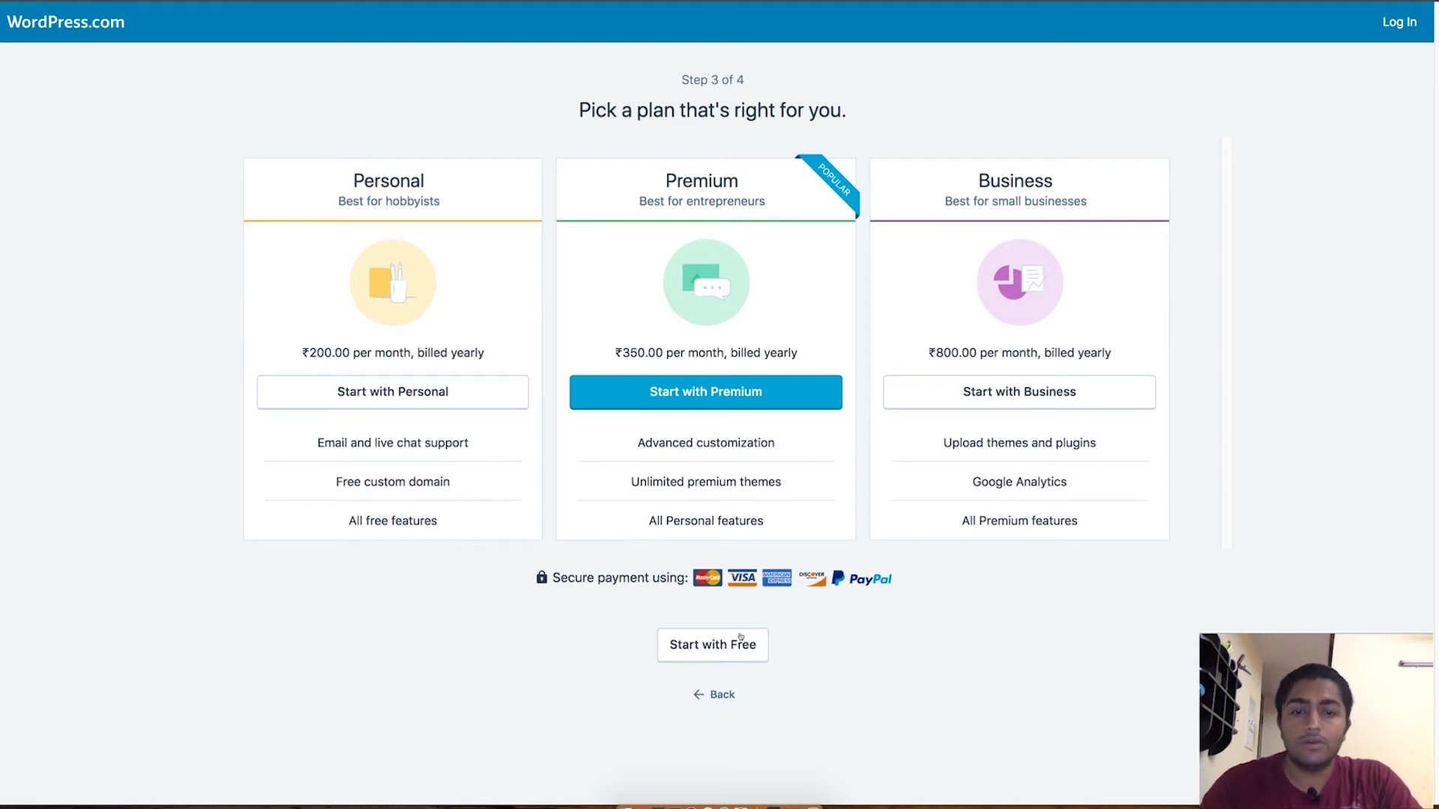
{"action": "left_click", "coordinate": [720, 649]}
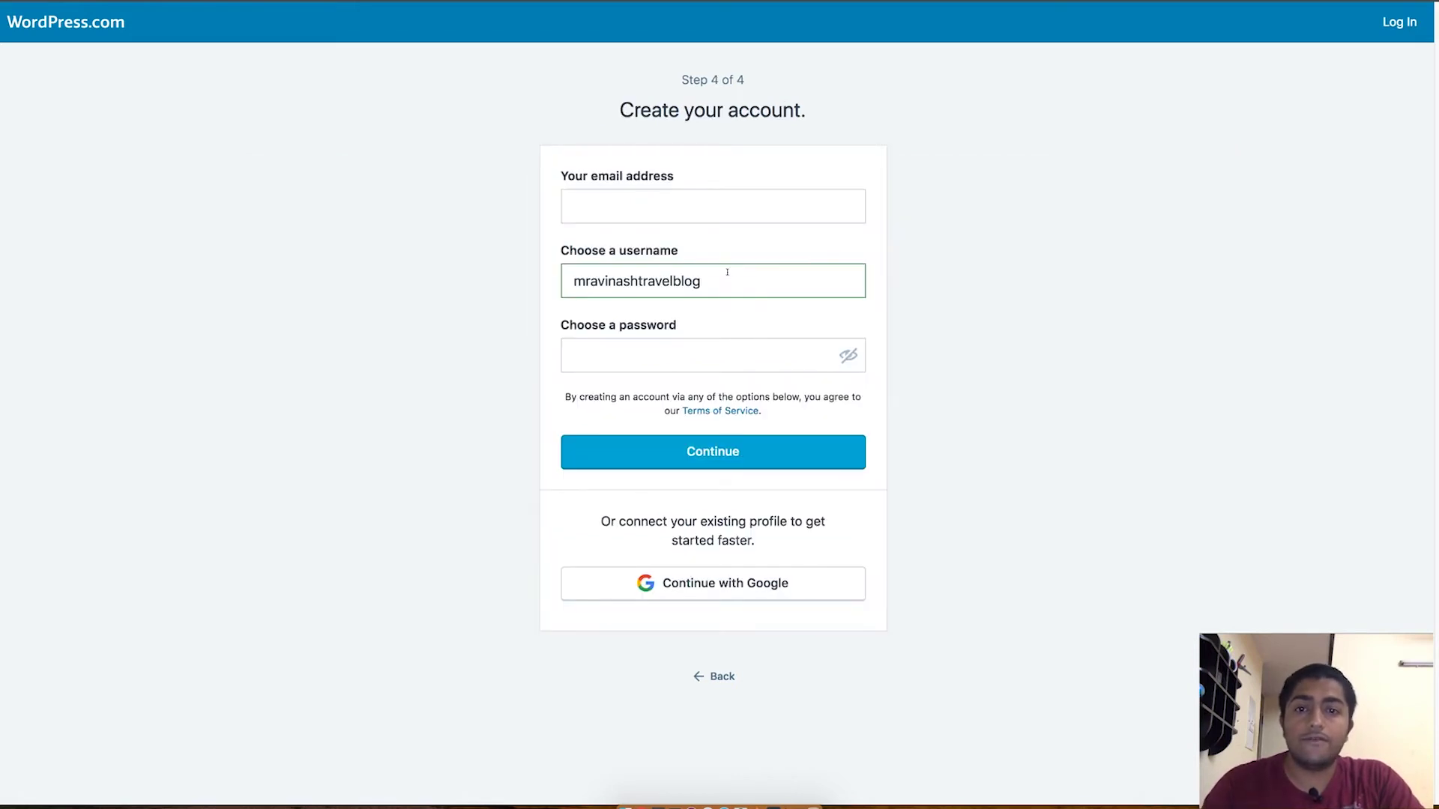
Step: Create the account with an e-mail, username and password, then view the new site
{"action": "left_click", "coordinate": [707, 203]}
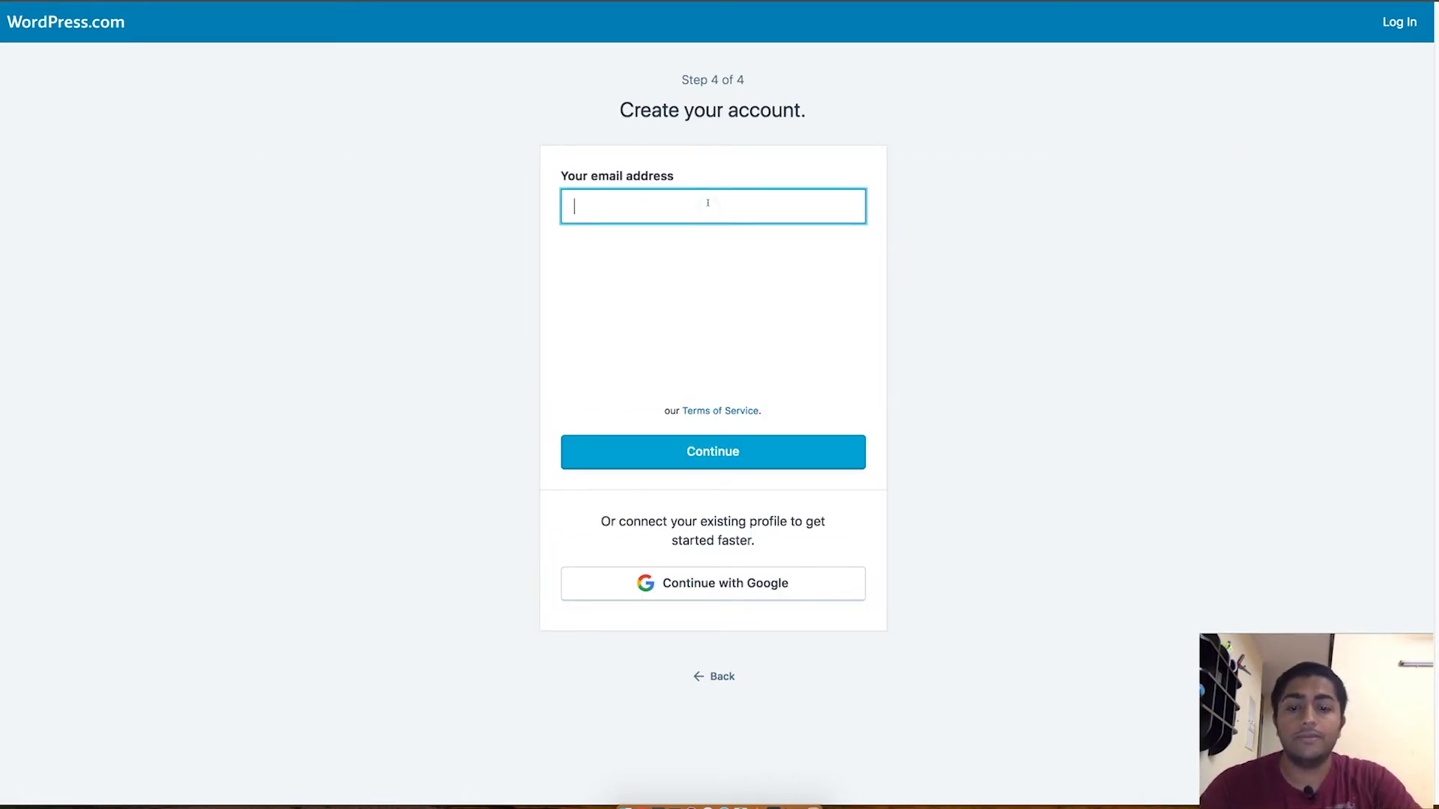
{"action": "type", "text": "al"}
{"action": "key", "text": "BackSpace"}
{"action": "key", "text": "BackSpace"}
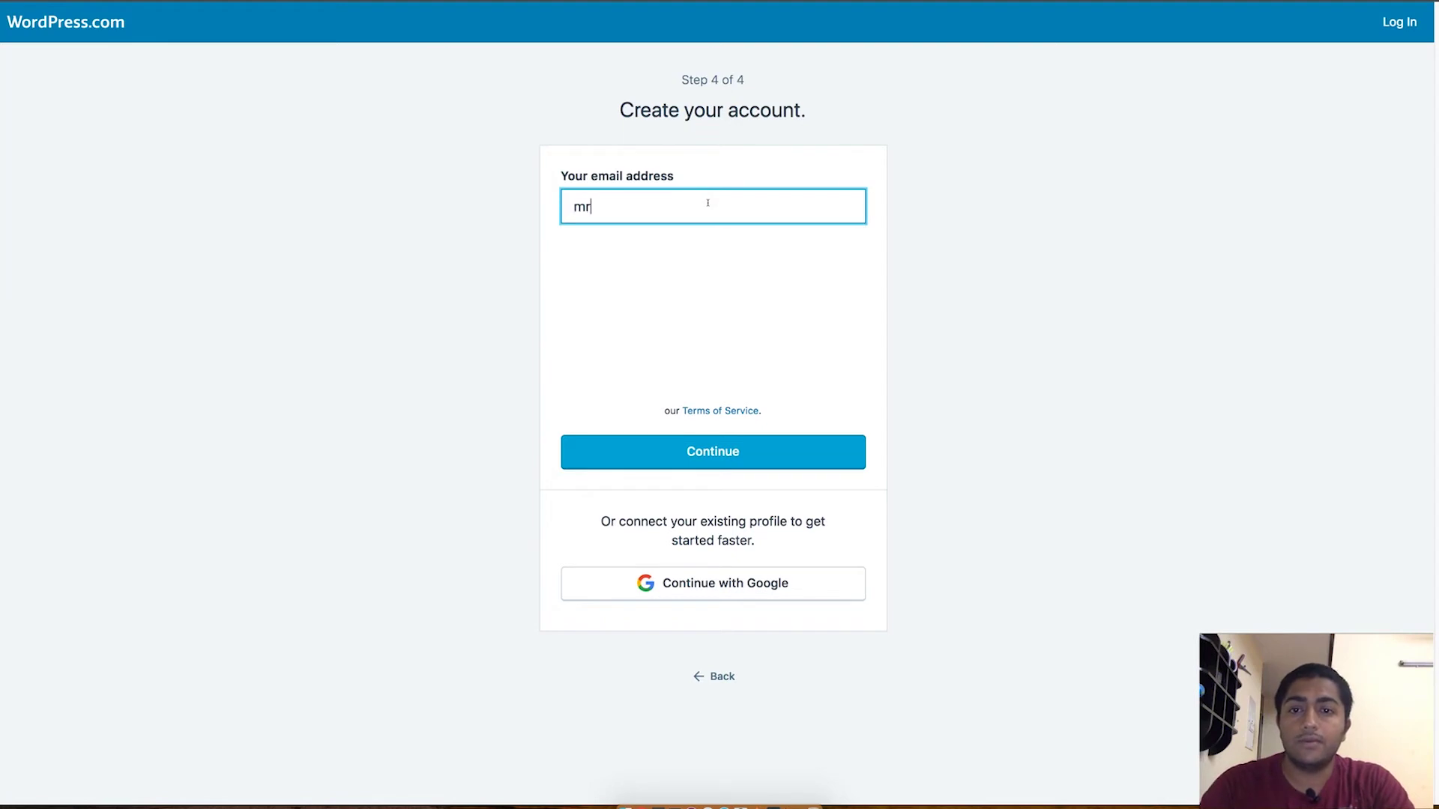
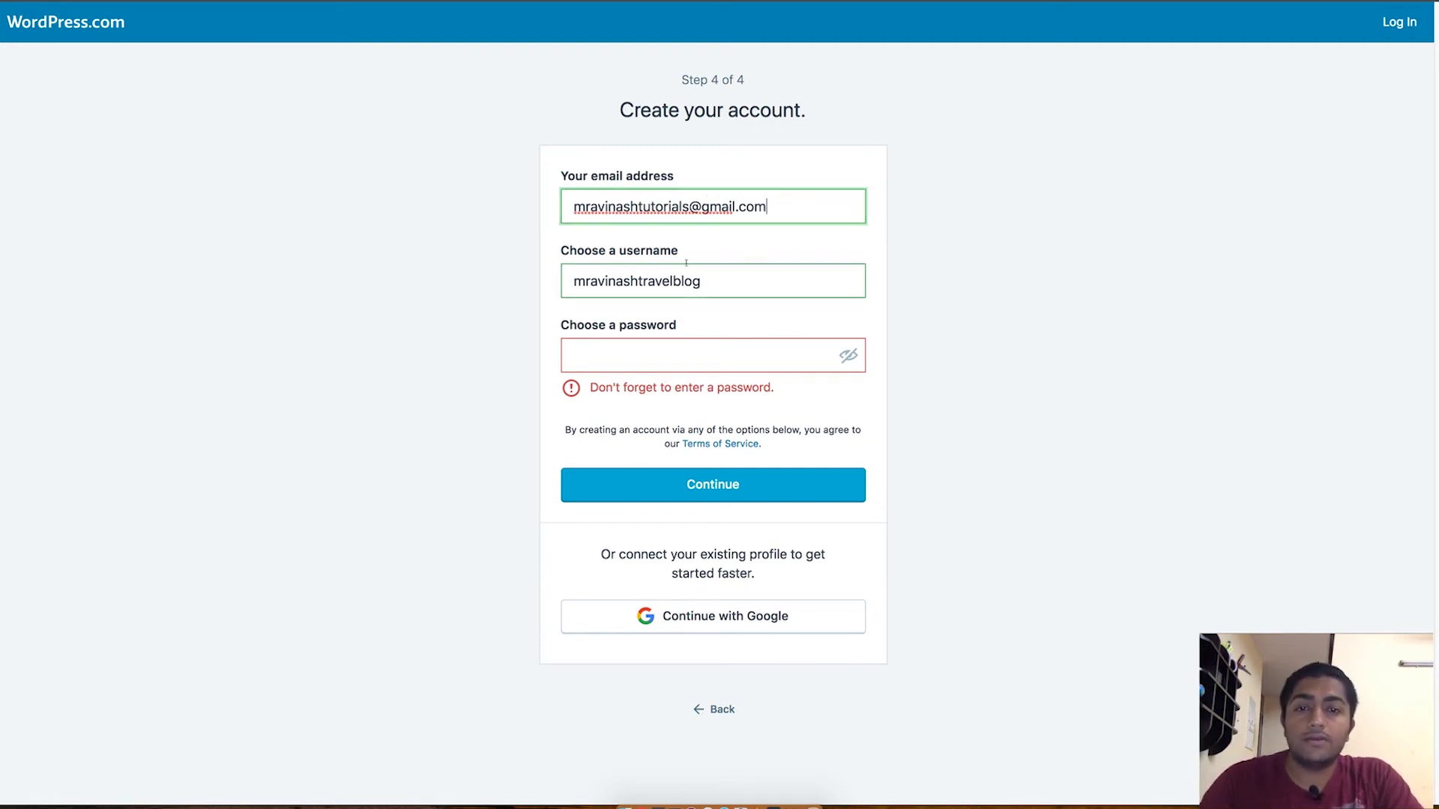
{"action": "key", "text": "Tab"}
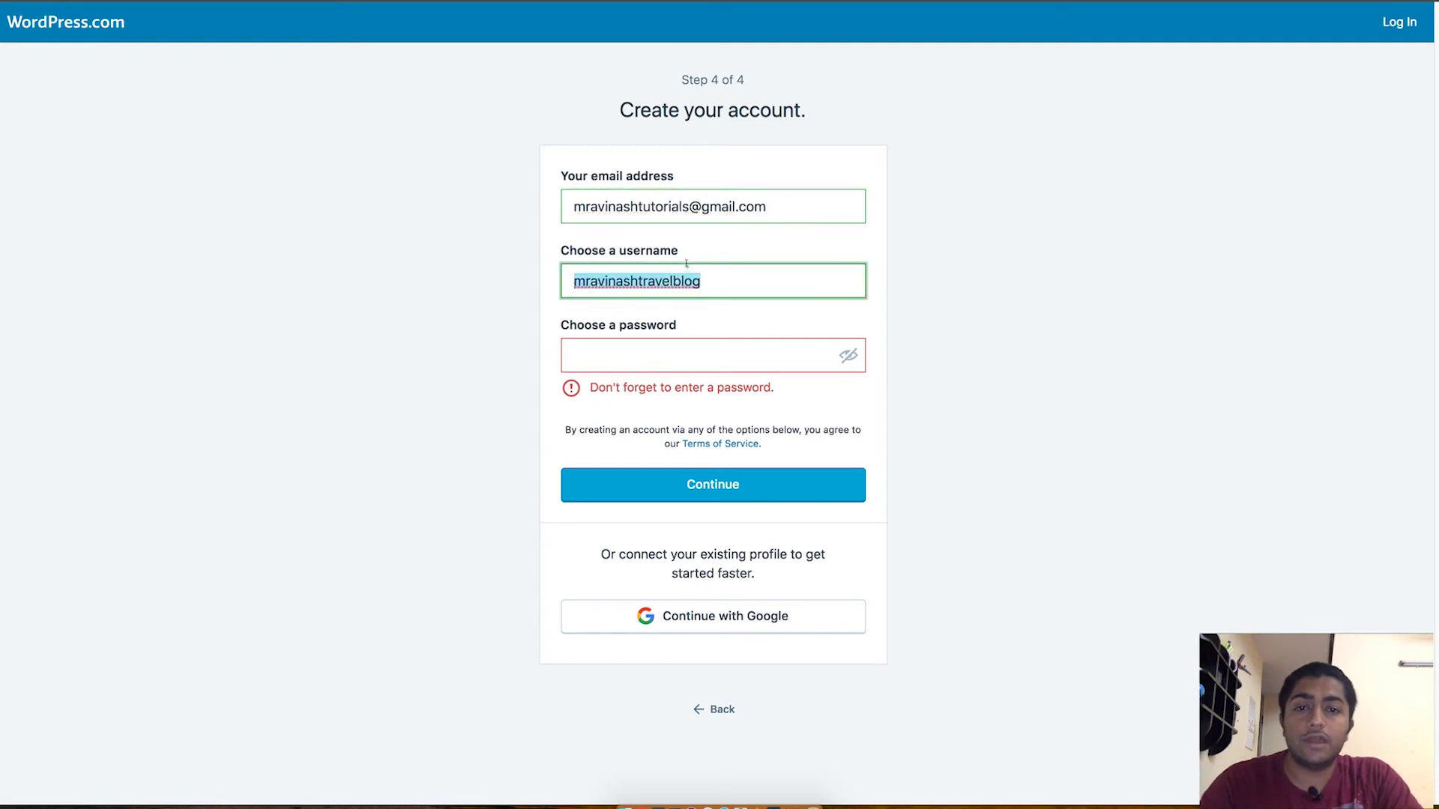
{"action": "key", "text": "BackSpace"}
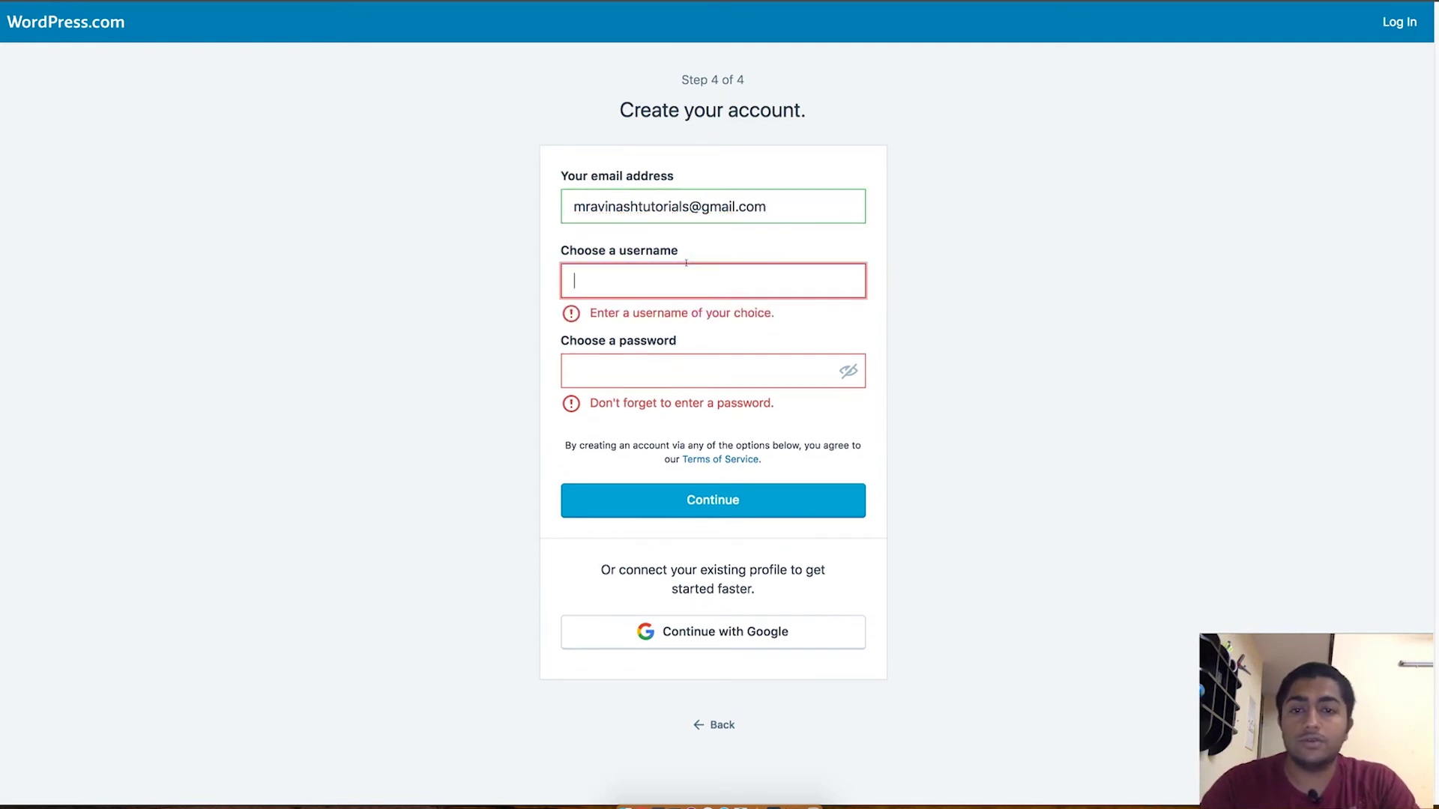
{"action": "type", "text": "mravinash"}
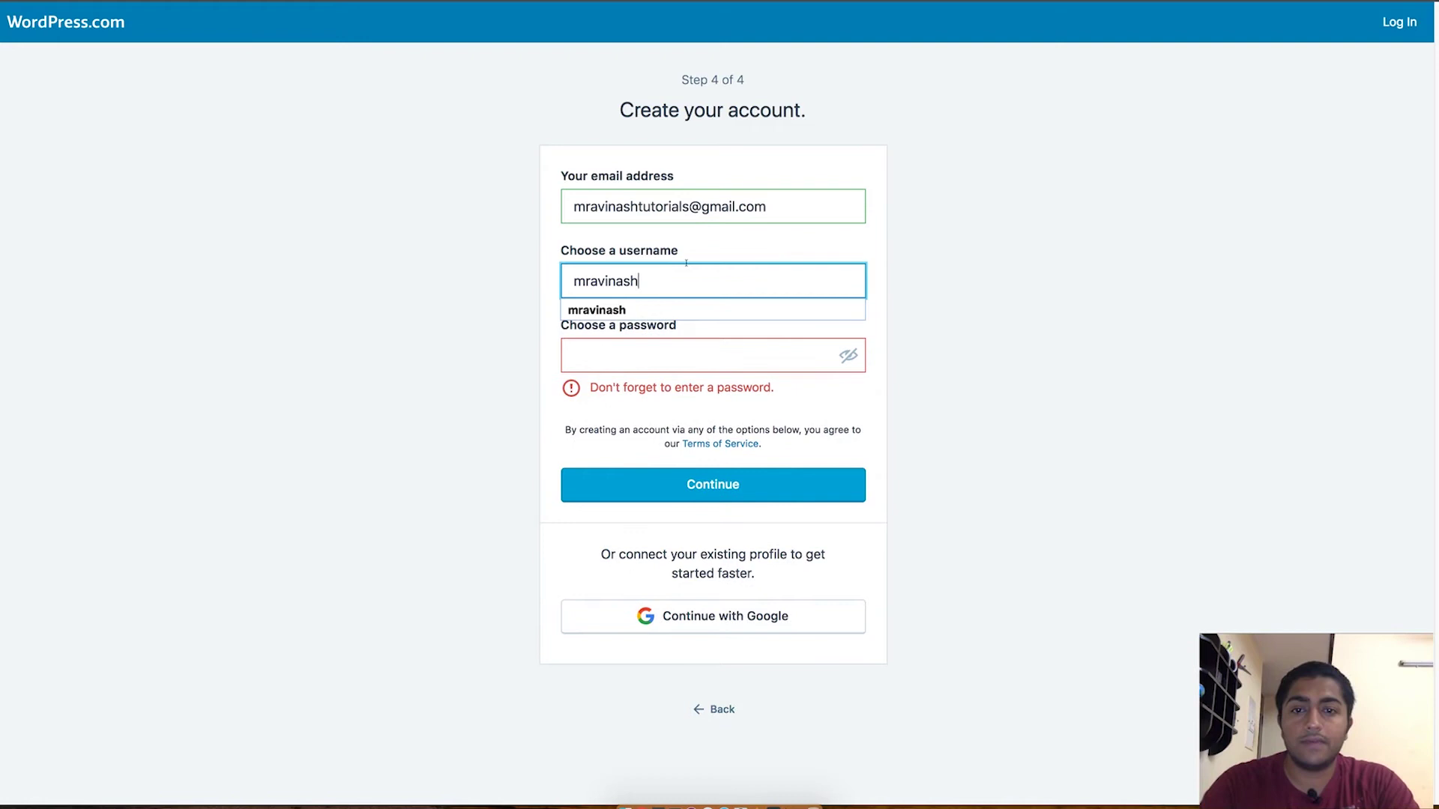
{"action": "type", "text": "tutorials"}
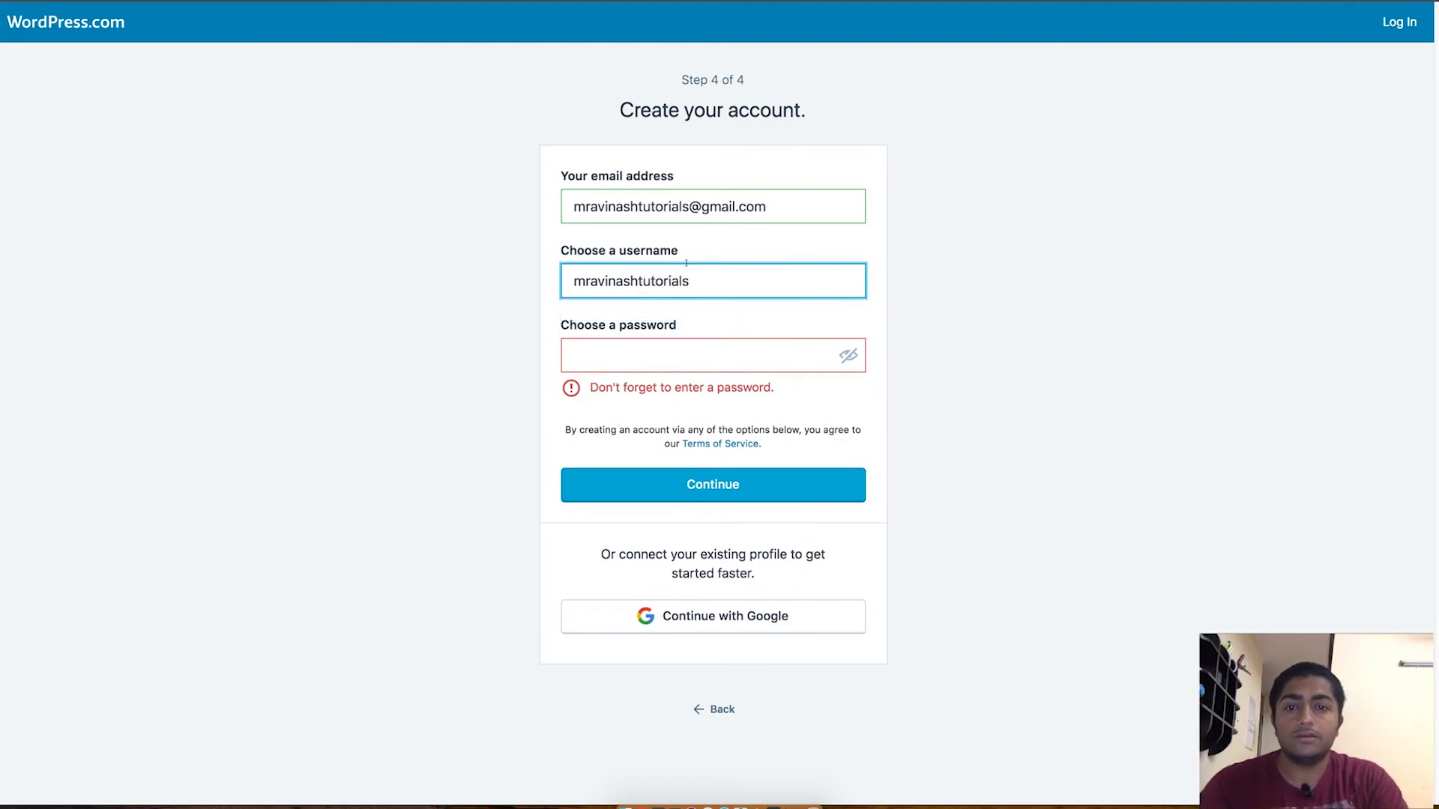
{"action": "left_click", "coordinate": [669, 342]}
{"action": "type", "text": "•••••••••••••"}
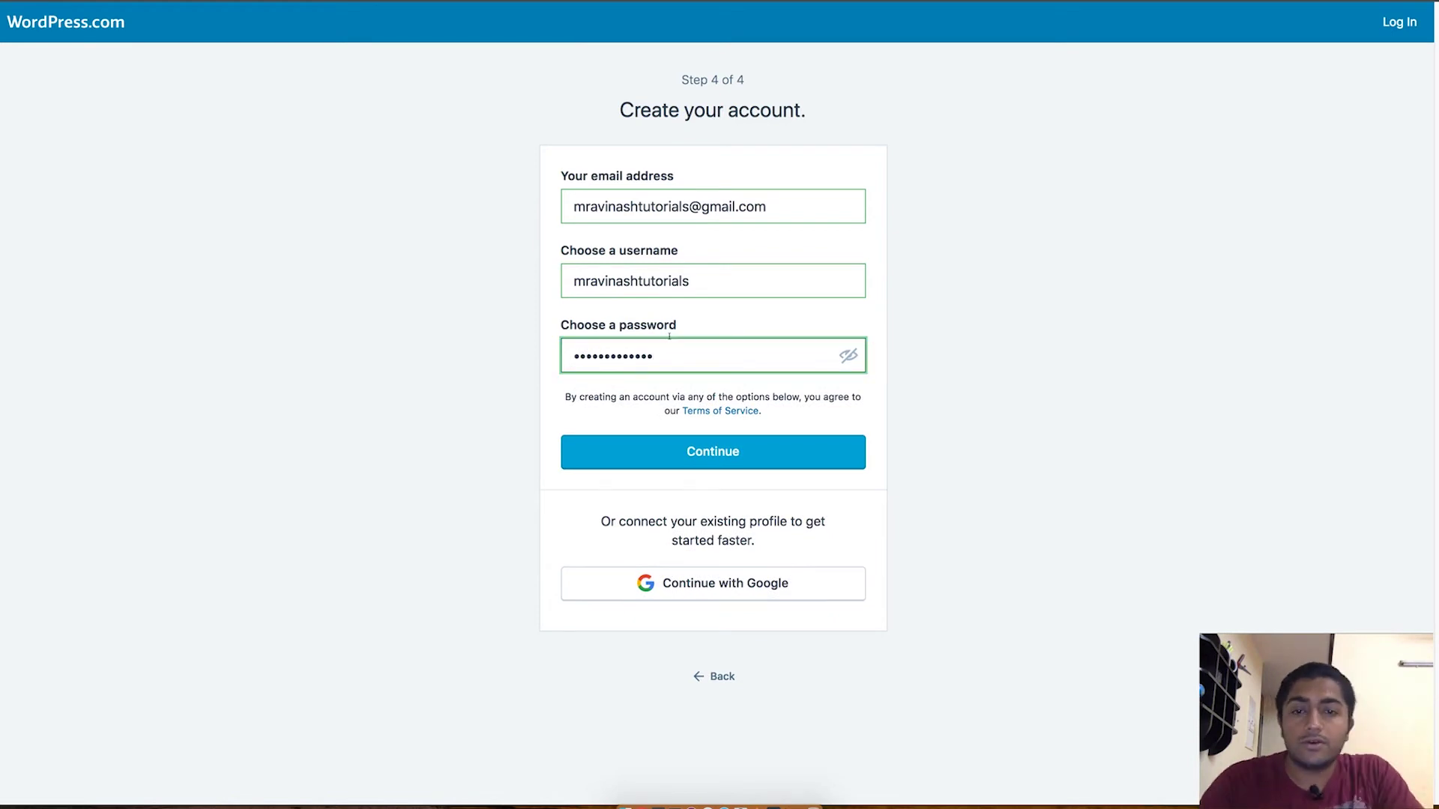
{"action": "left_click", "coordinate": [744, 444]}
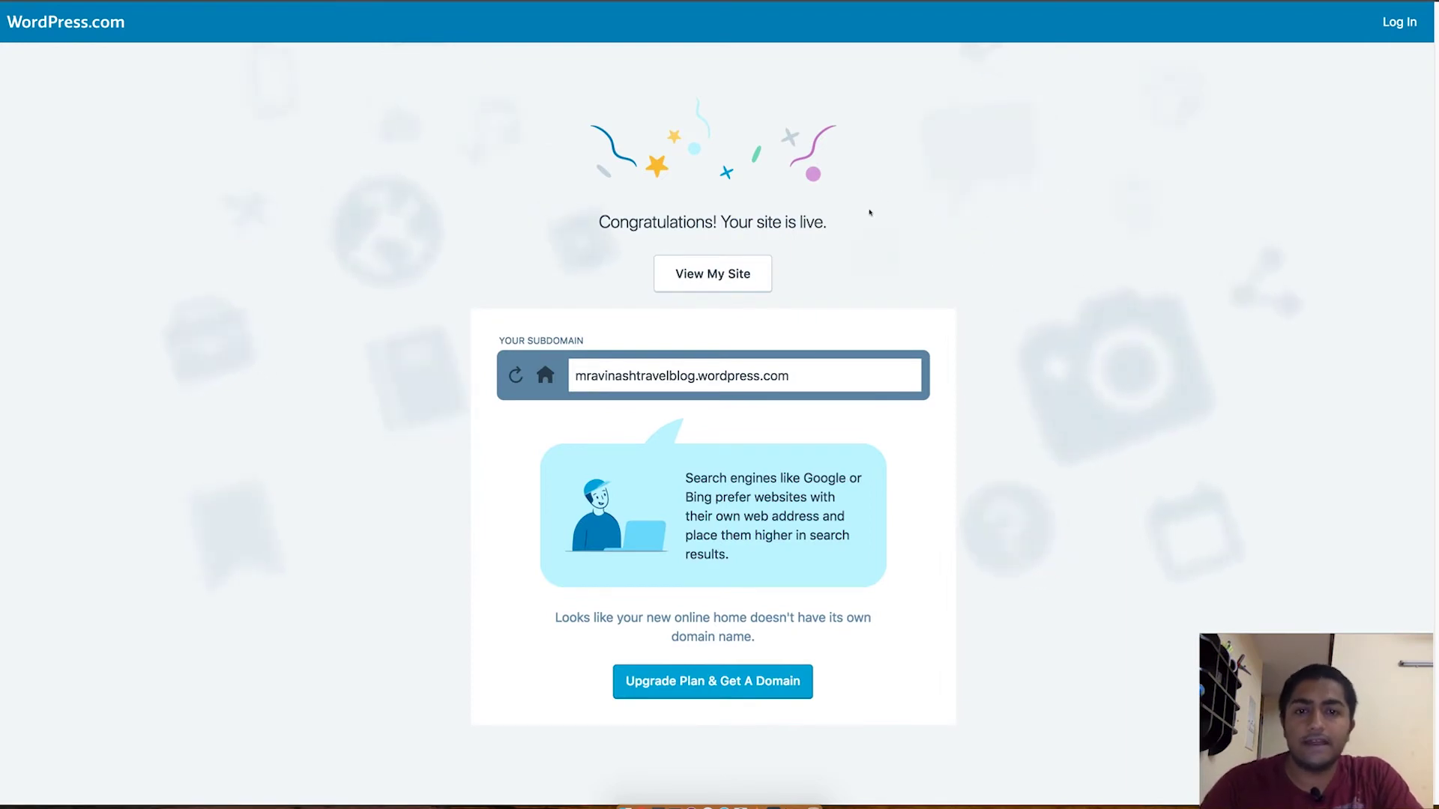
{"action": "left_click", "coordinate": [700, 275]}
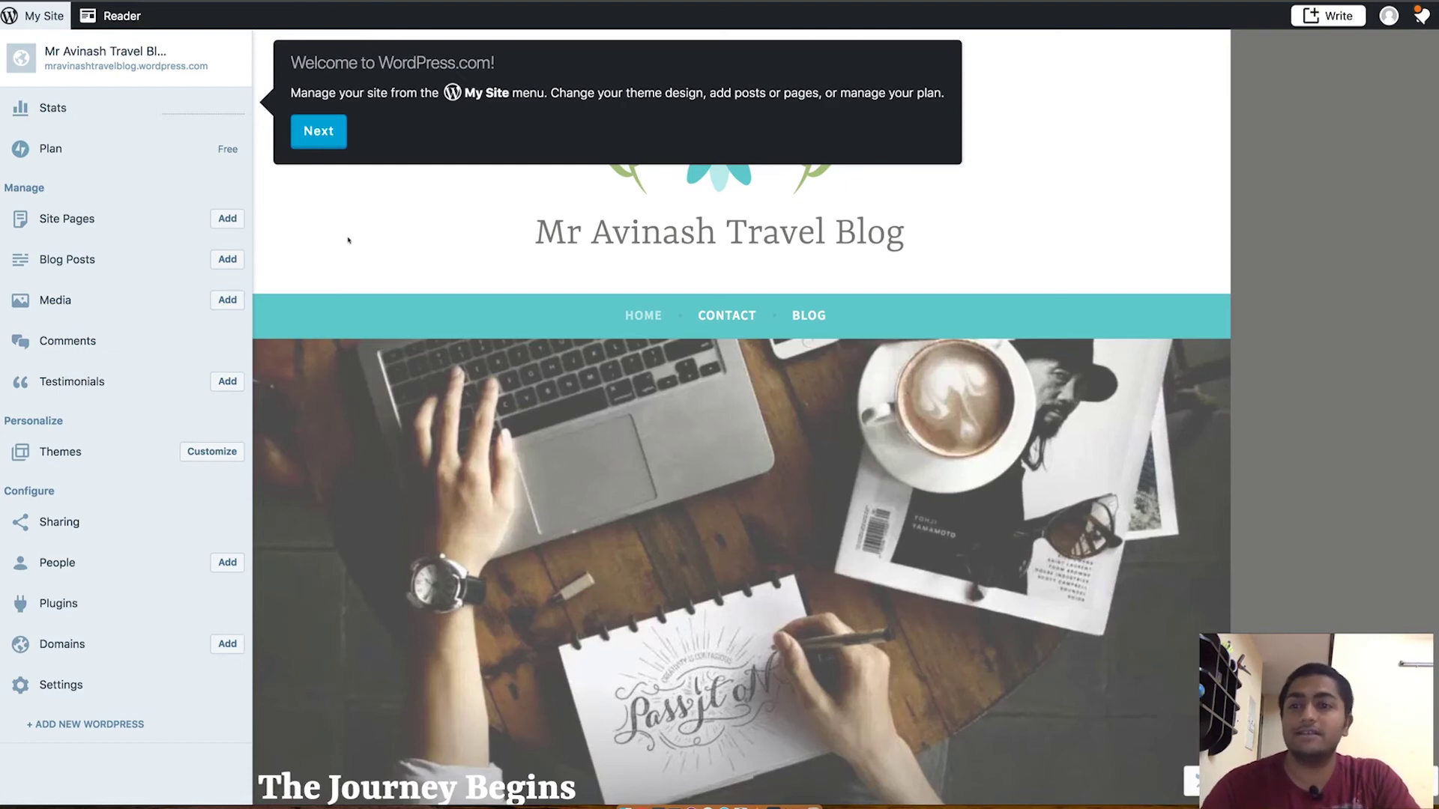
Step: Dismiss both welcome-tour tips so the travel blog homepage shows alone
{"action": "left_click", "coordinate": [306, 131]}
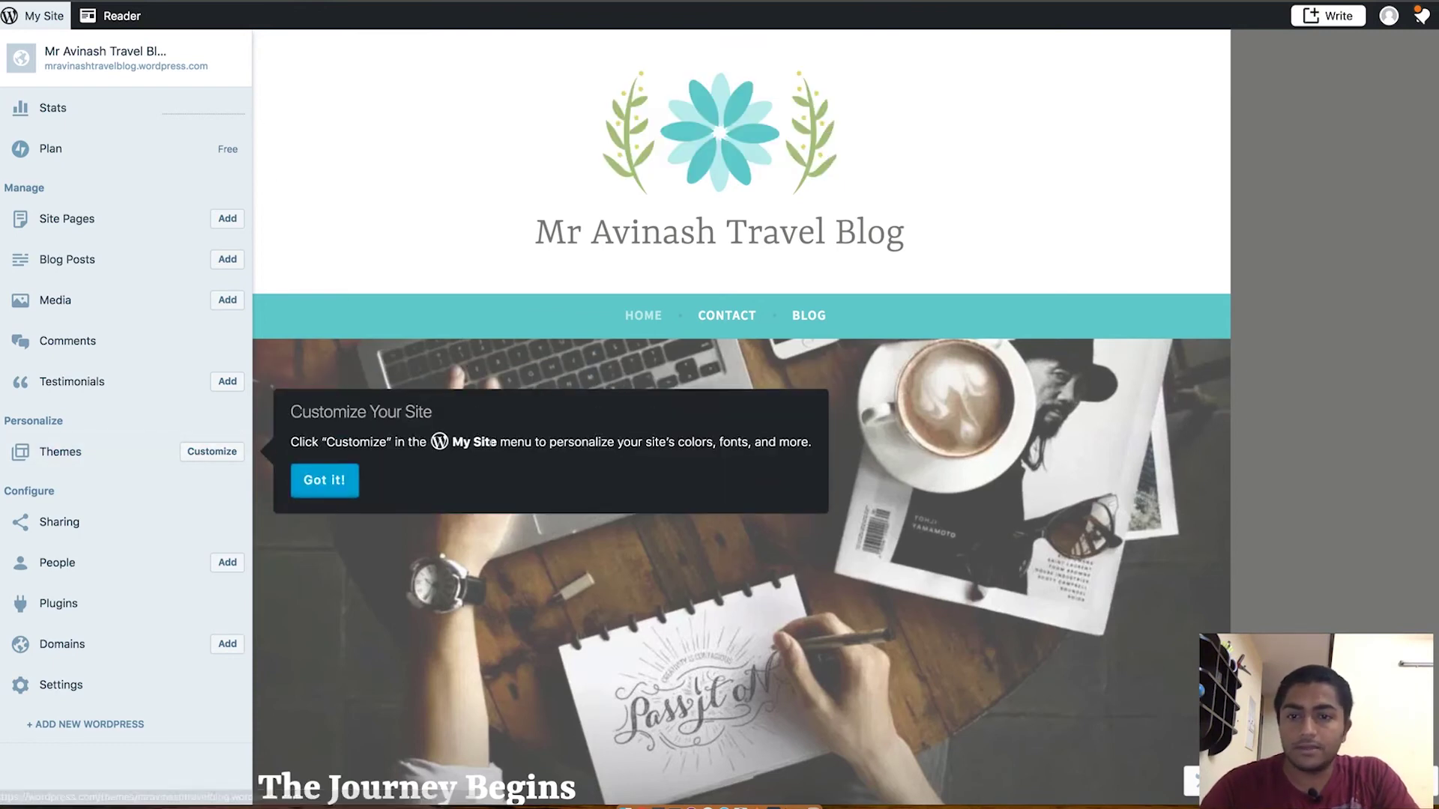
{"action": "left_click", "coordinate": [339, 480]}
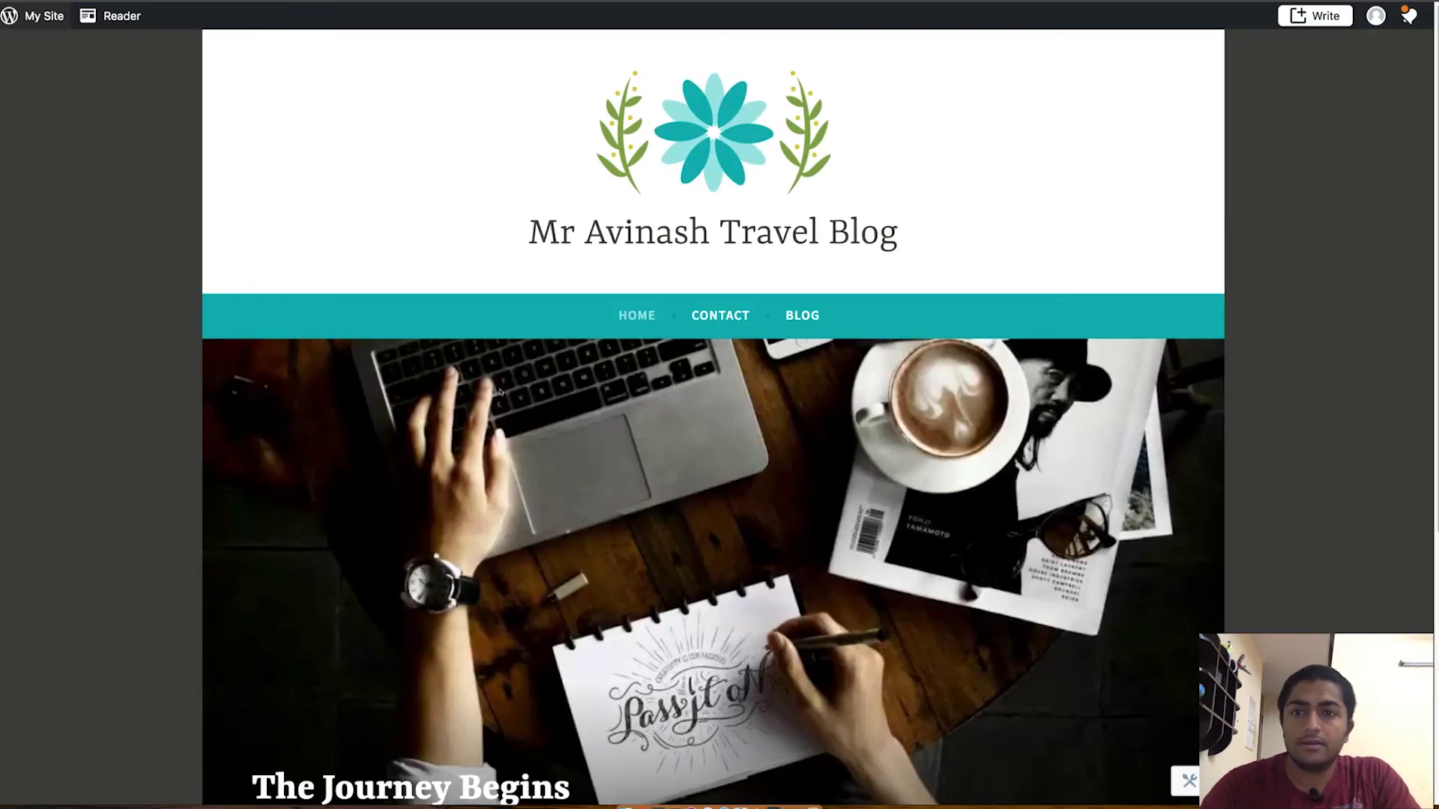
Step: Open the sample post 'The Journey Begins' and scroll through it
{"action": "scroll", "coordinate": [499, 393], "scroll_direction": "down", "scroll_amount": 6}
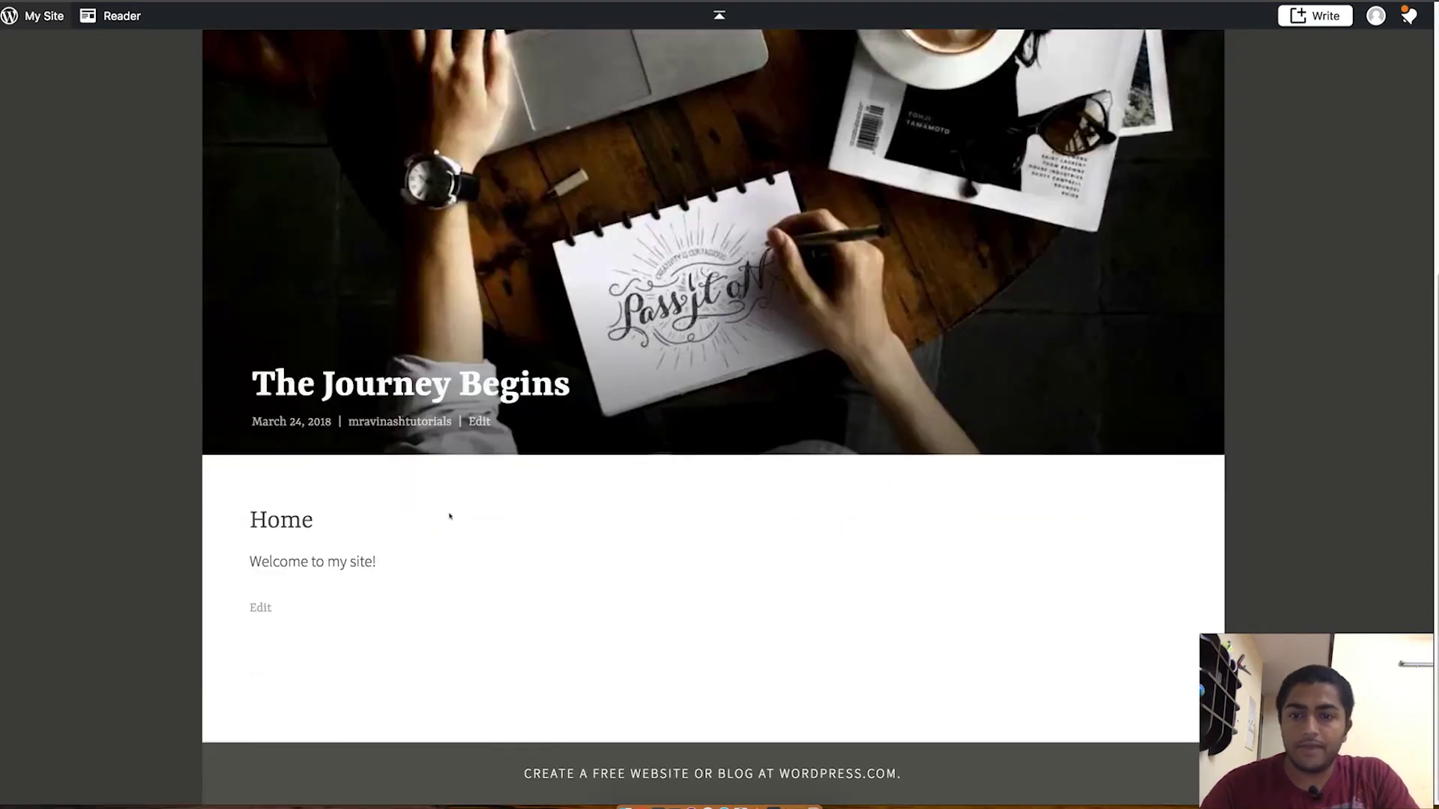
{"action": "scroll", "coordinate": [449, 515], "scroll_direction": "up", "scroll_amount": 3}
{"action": "left_click", "coordinate": [355, 589]}
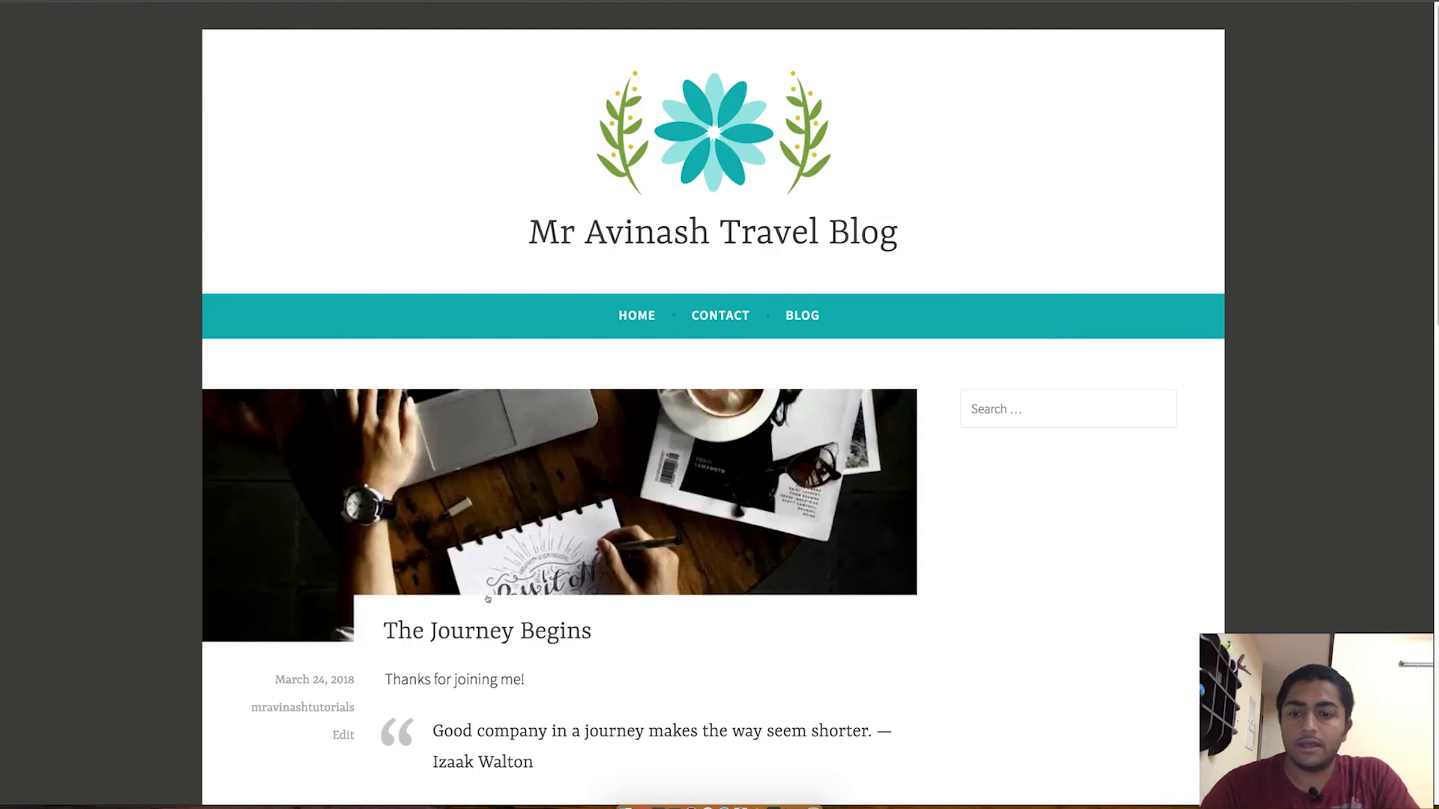
{"action": "scroll", "coordinate": [487, 599], "scroll_direction": "down", "scroll_amount": 3}
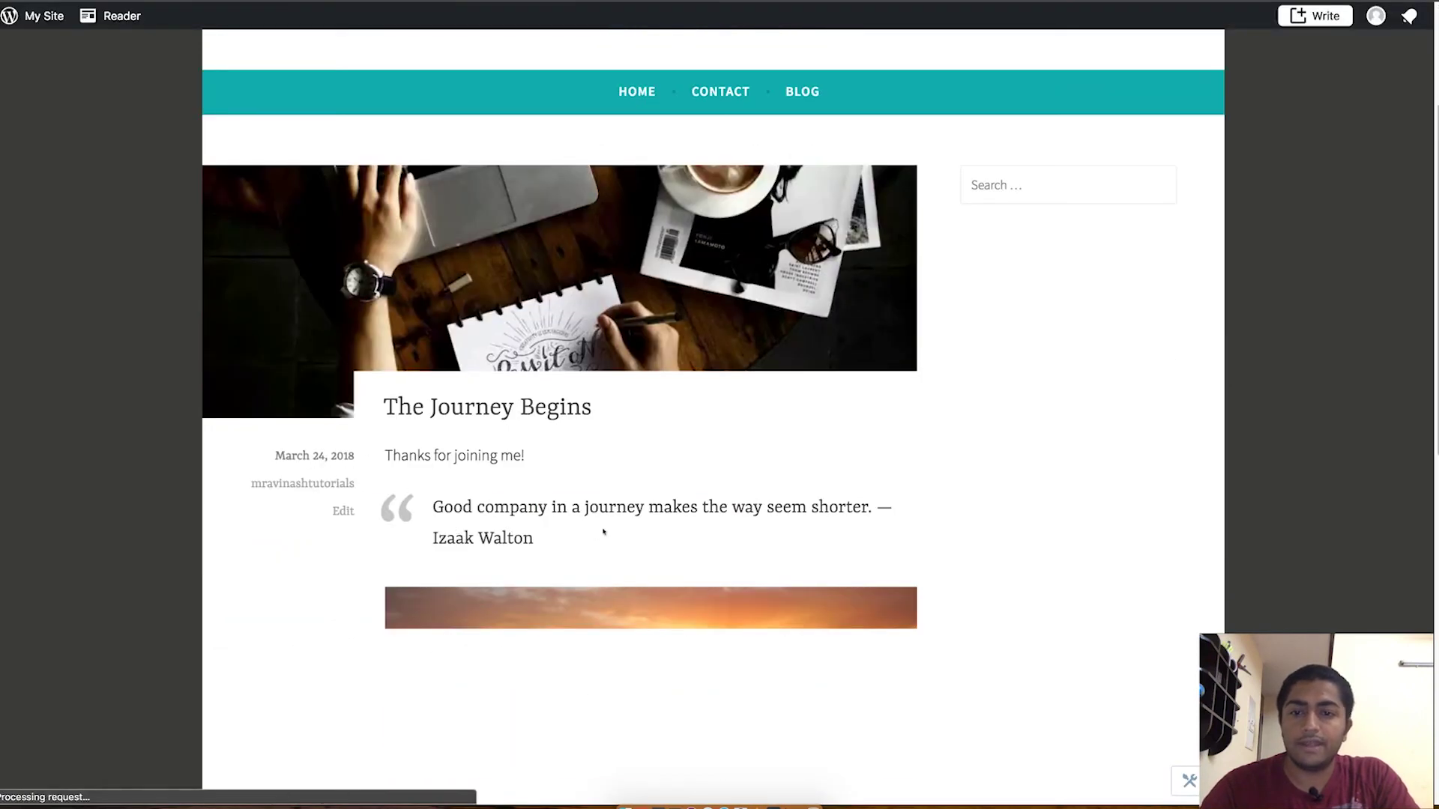
{"action": "scroll", "coordinate": [603, 532], "scroll_direction": "down", "scroll_amount": 2}
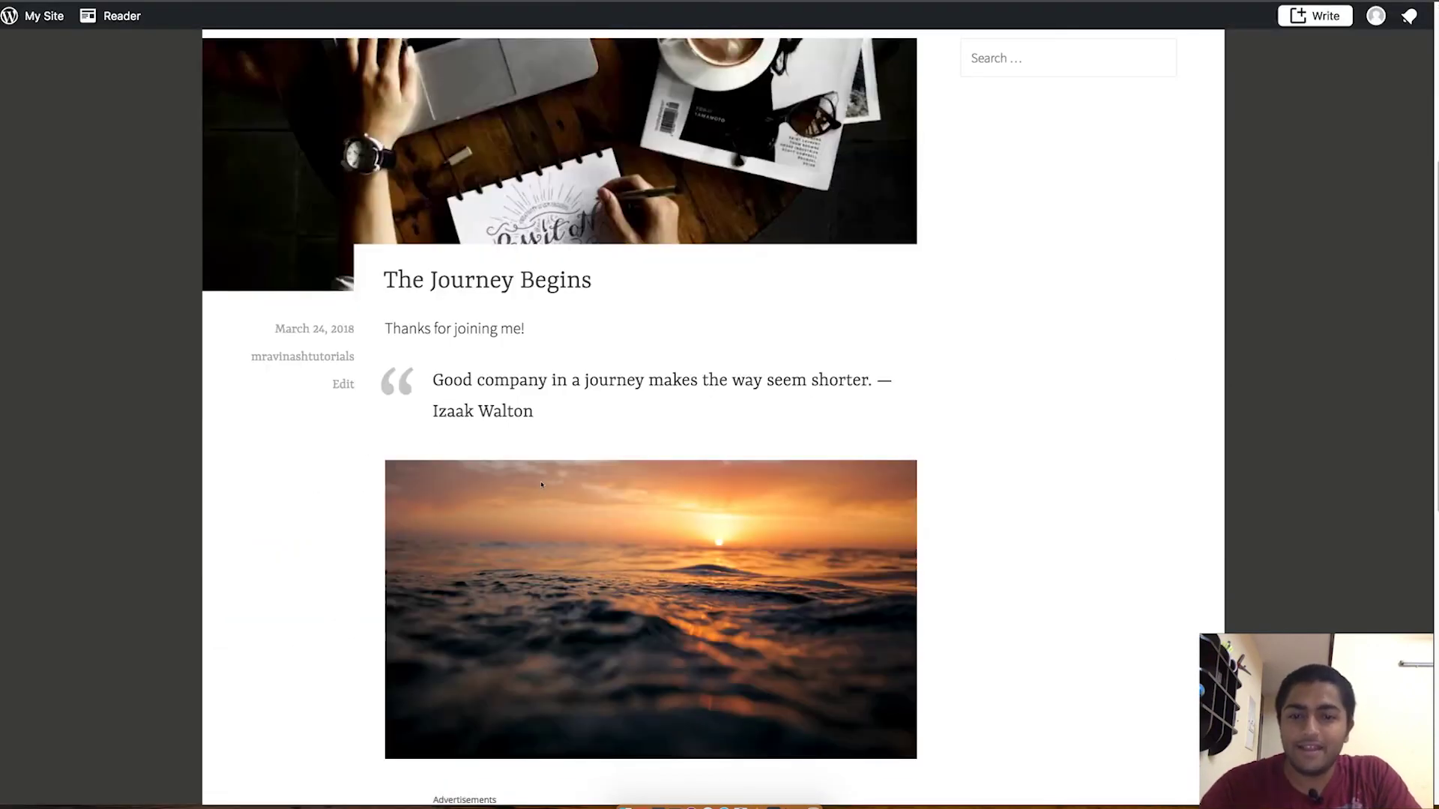
{"action": "scroll", "coordinate": [541, 485], "scroll_direction": "down", "scroll_amount": 5}
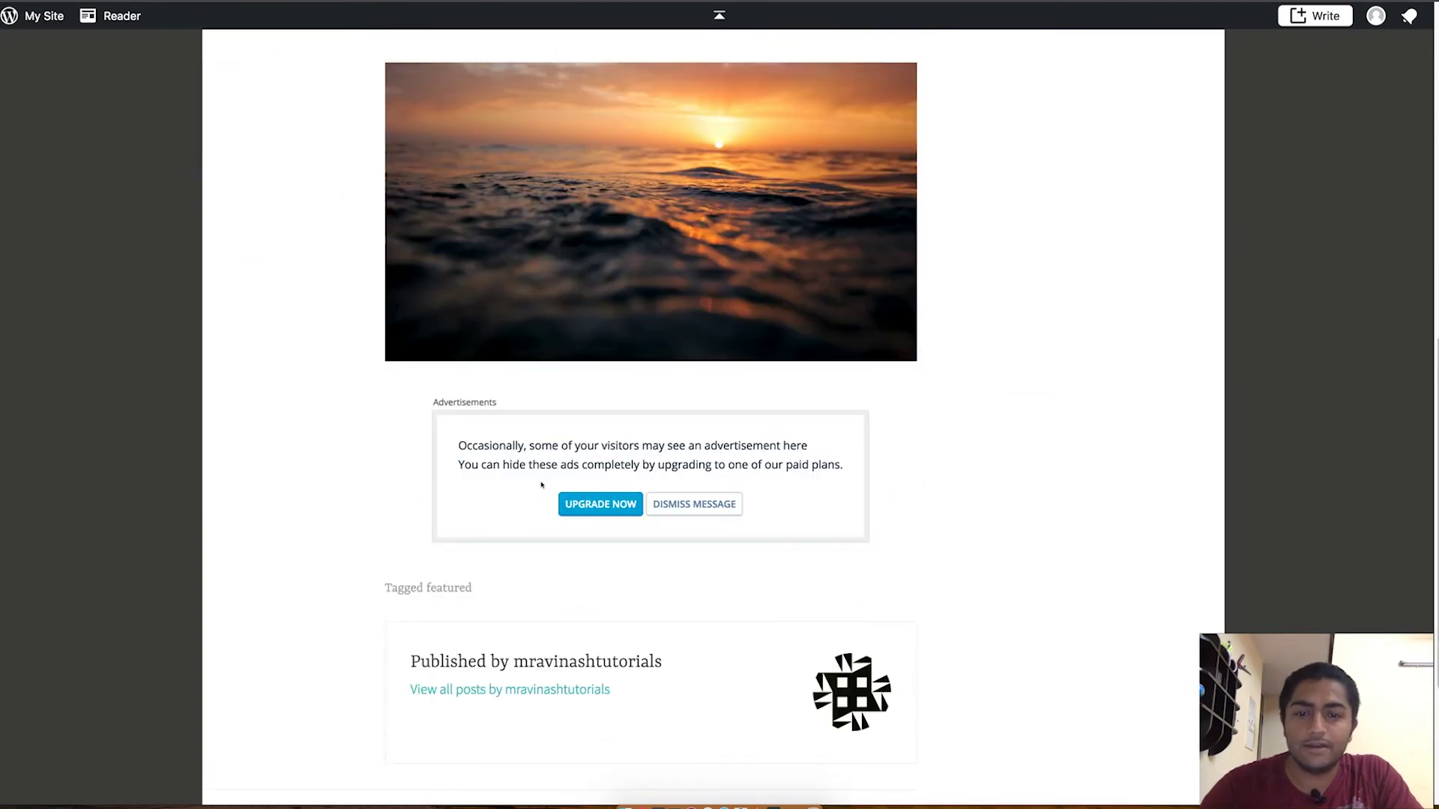
{"action": "scroll", "coordinate": [541, 485], "scroll_direction": "down", "scroll_amount": 3}
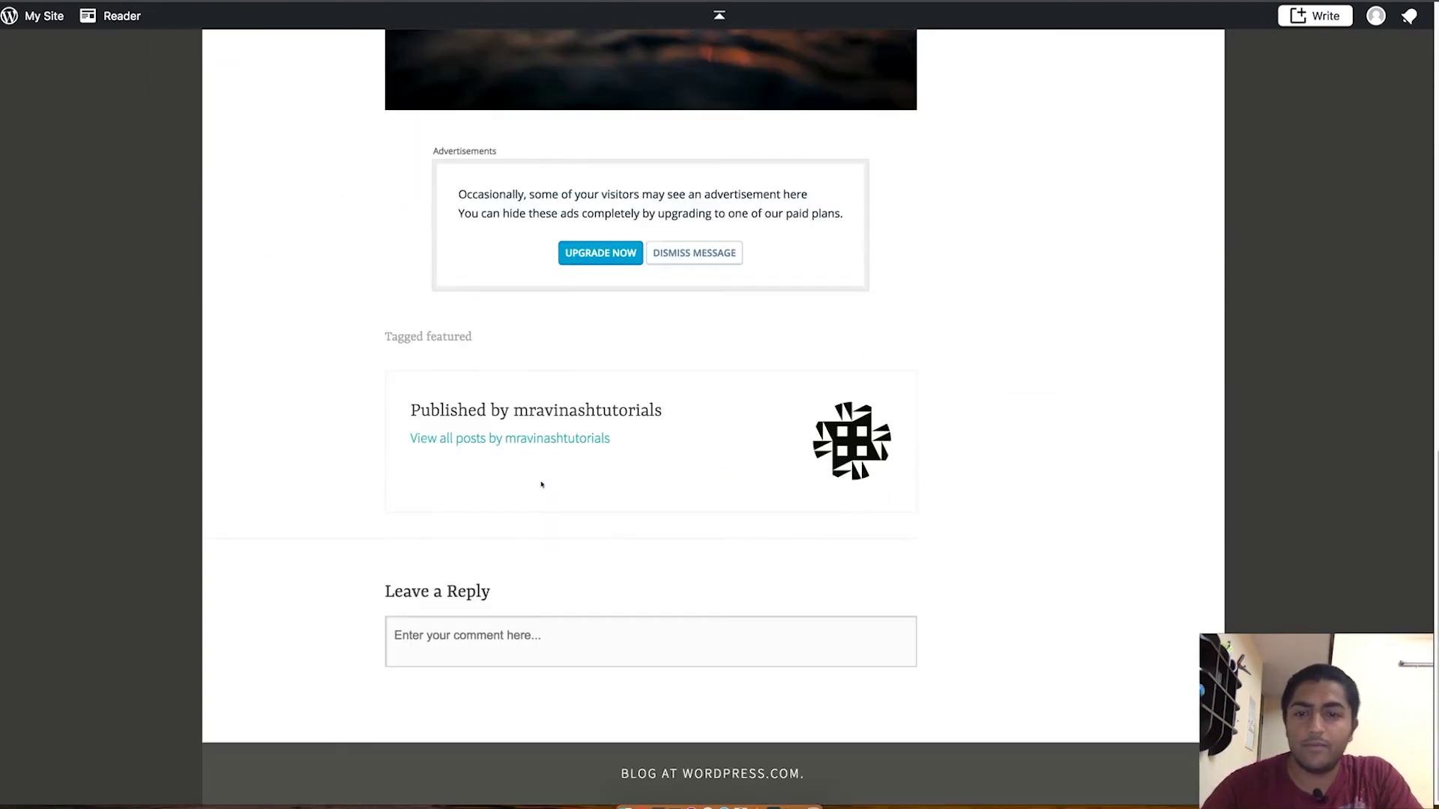
{"action": "scroll", "coordinate": [542, 485], "scroll_direction": "up", "scroll_amount": 13}
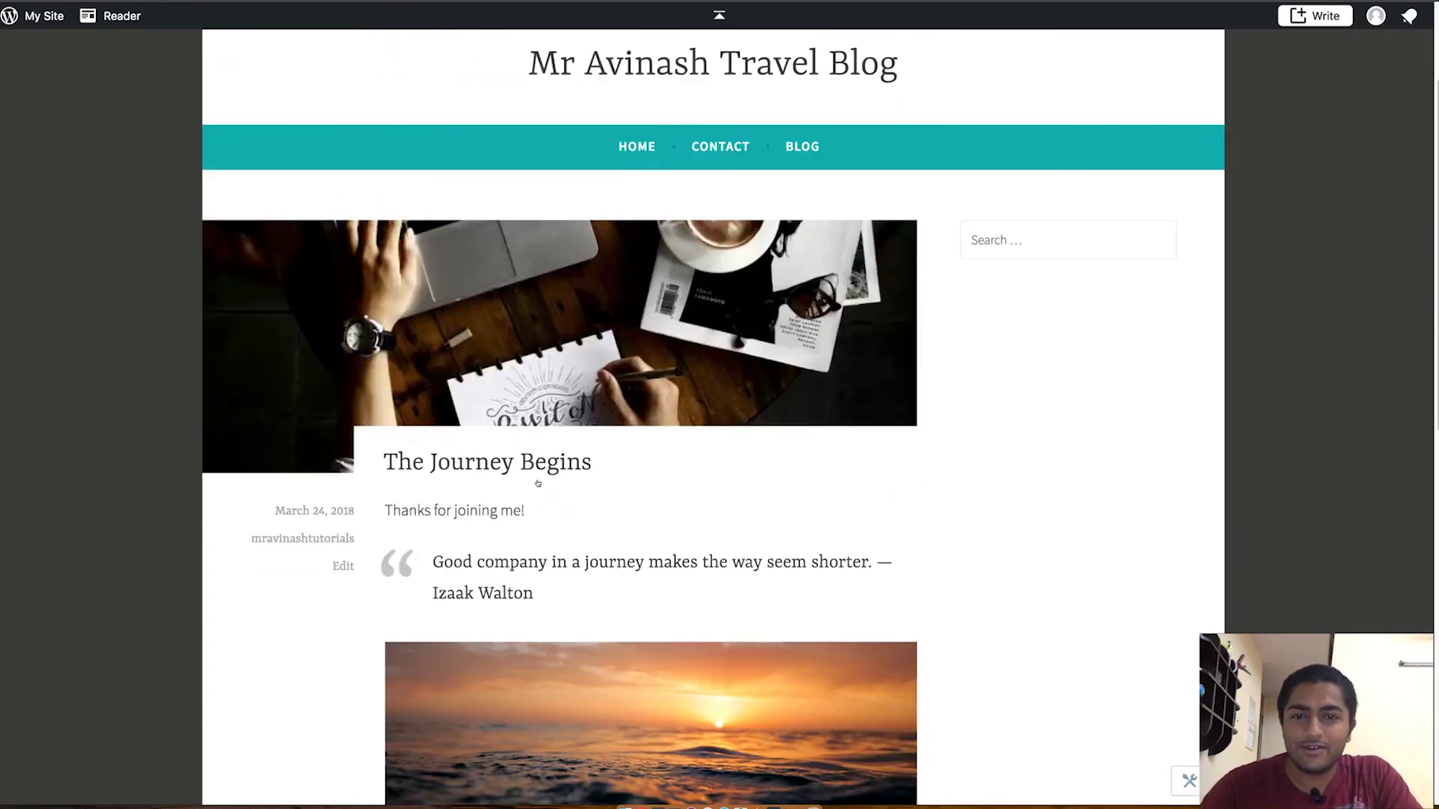
{"action": "scroll", "coordinate": [540, 480], "scroll_direction": "down", "scroll_amount": 2}
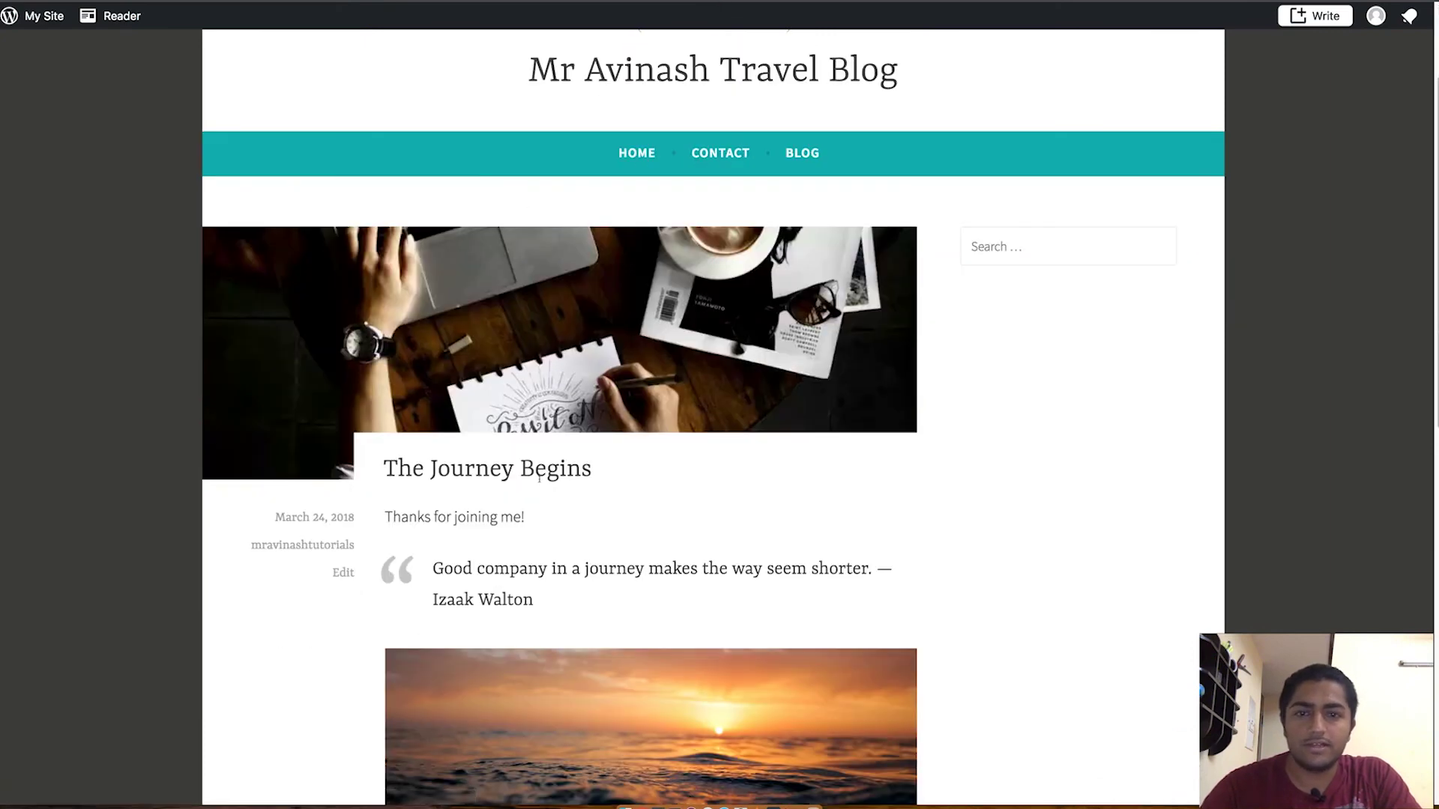
{"action": "scroll", "coordinate": [540, 479], "scroll_direction": "down", "scroll_amount": 2}
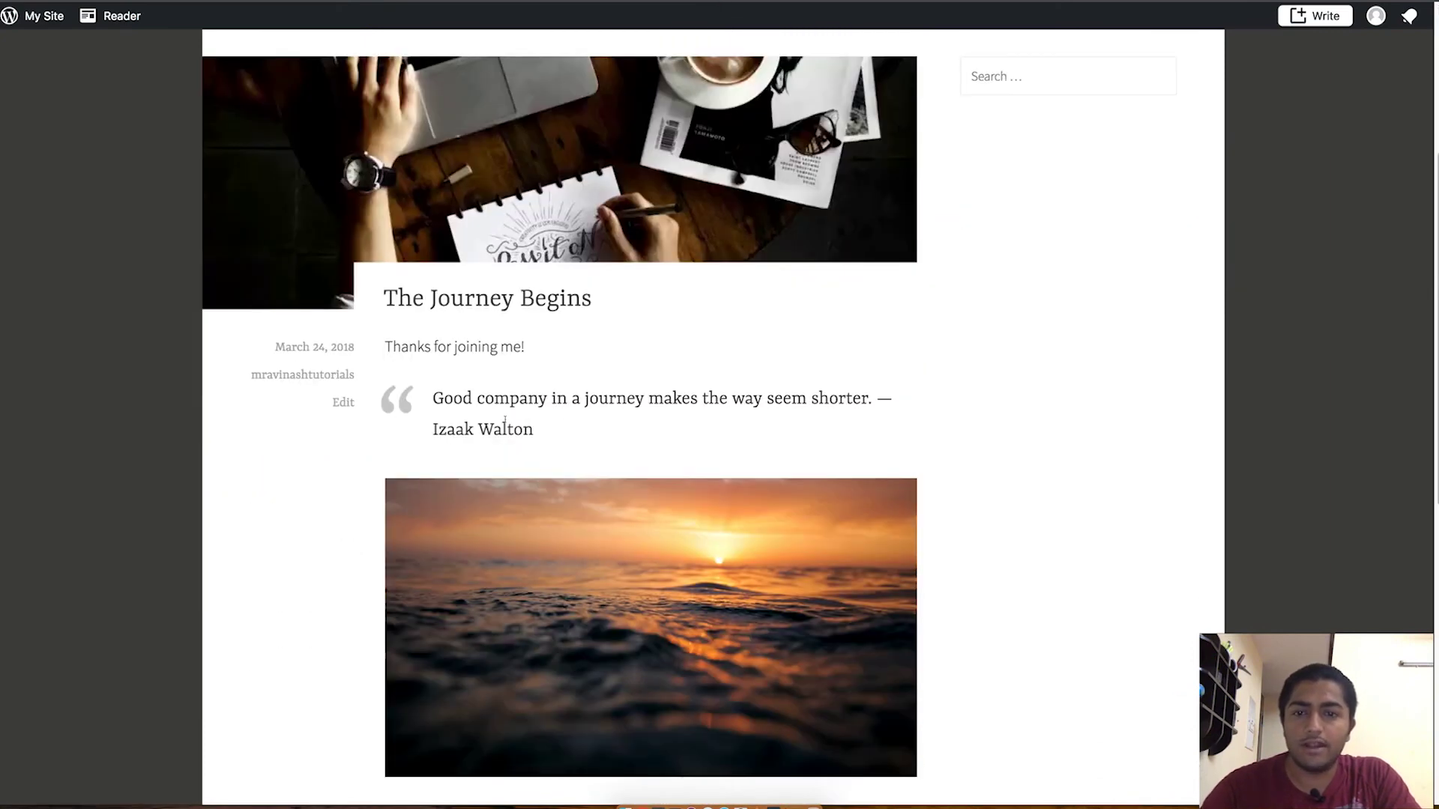
{"action": "scroll", "coordinate": [539, 479], "scroll_direction": "down", "scroll_amount": 4}
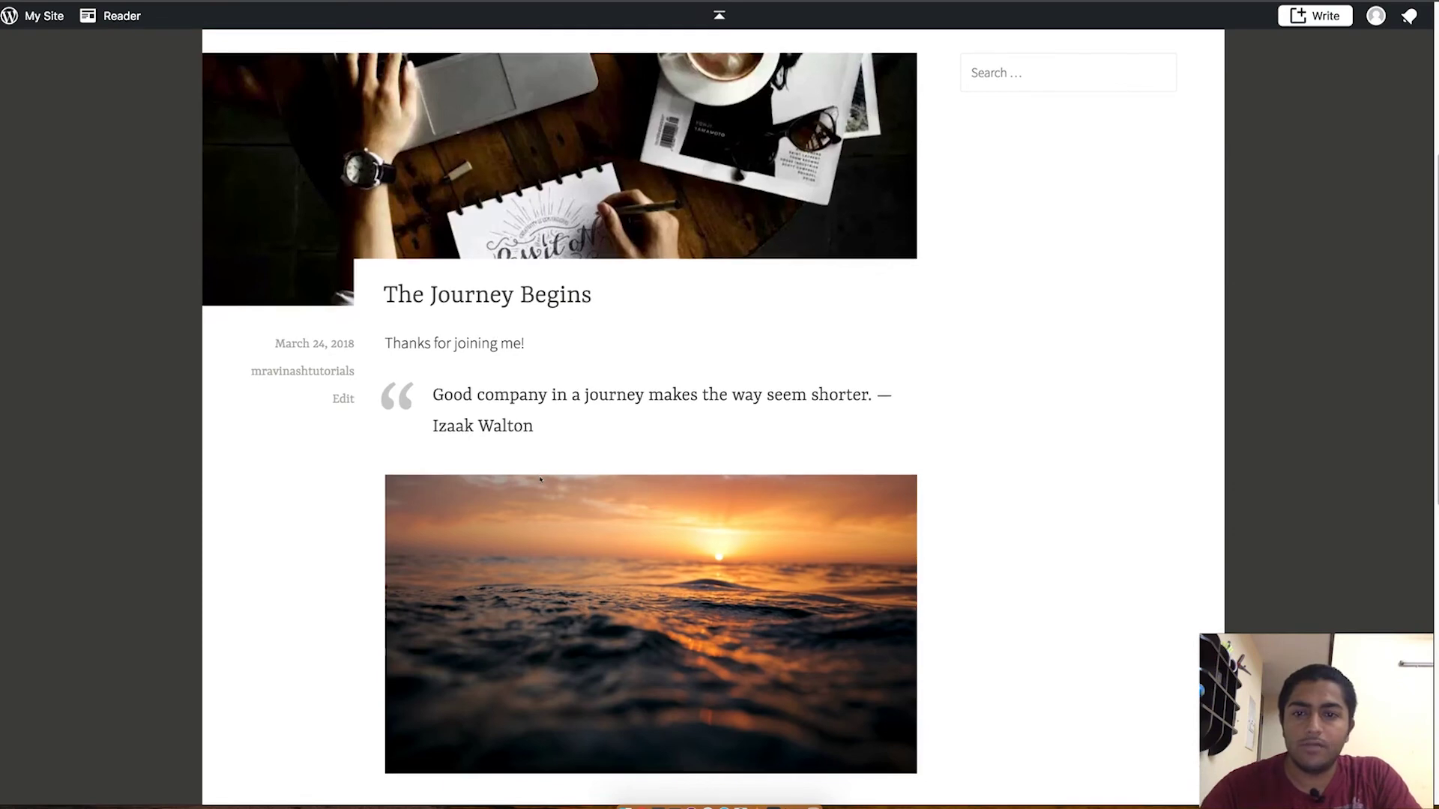
{"action": "scroll", "coordinate": [312, 228], "scroll_direction": "up", "scroll_amount": 2}
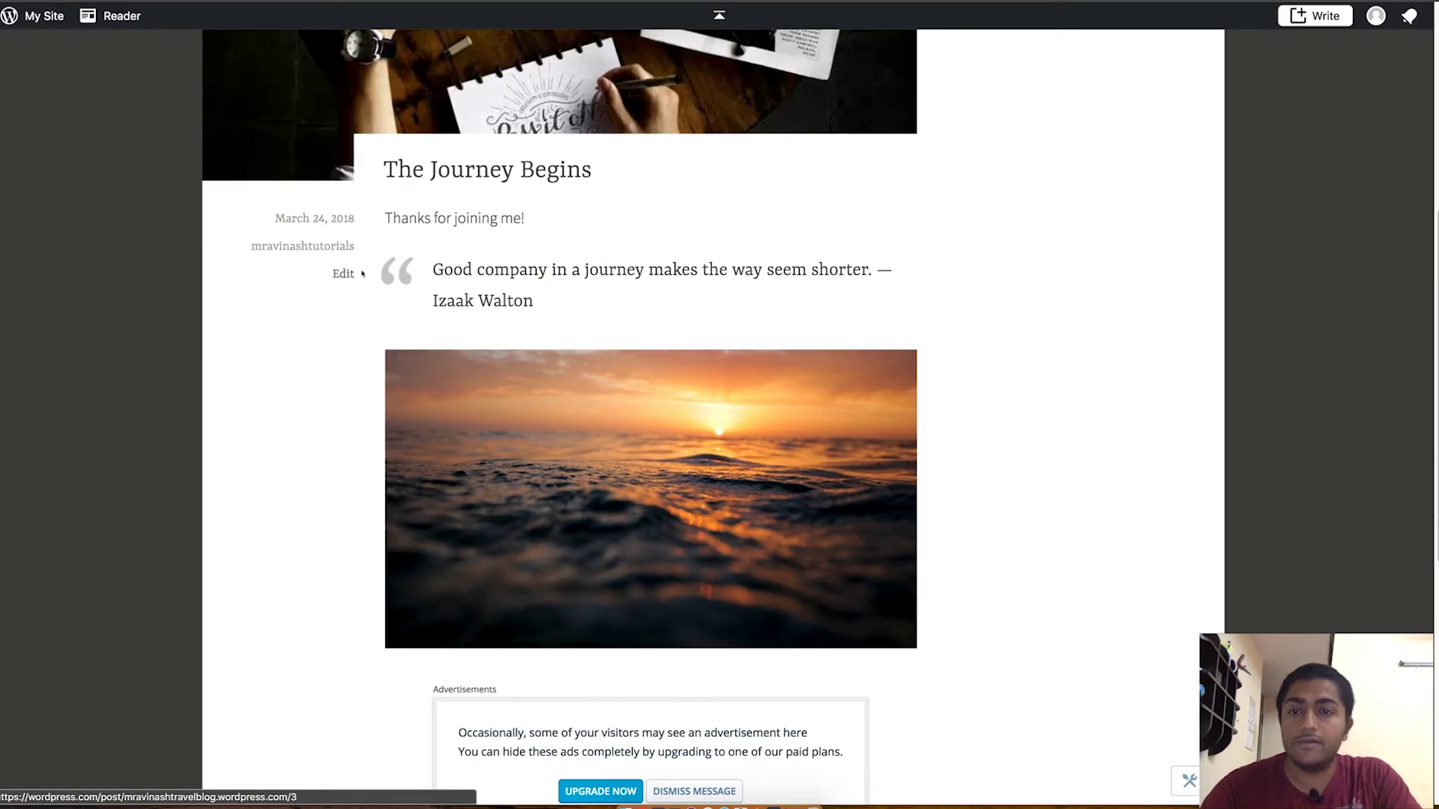
Step: Post the test comment 'dsadsadsa' in Leave a Reply on The Journey Begins
{"action": "left_click", "coordinate": [363, 275]}
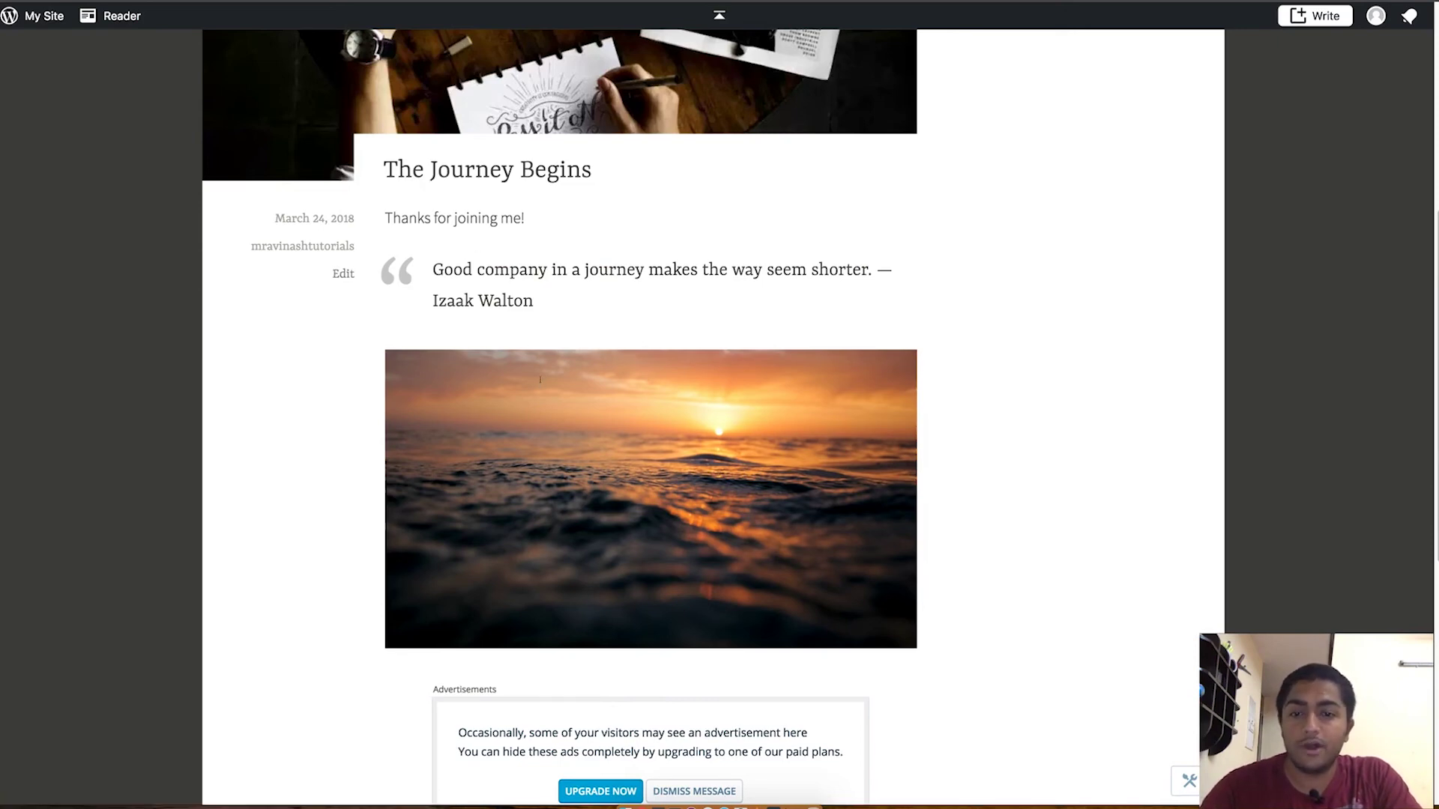
{"action": "scroll", "coordinate": [532, 367], "scroll_direction": "down", "scroll_amount": 7}
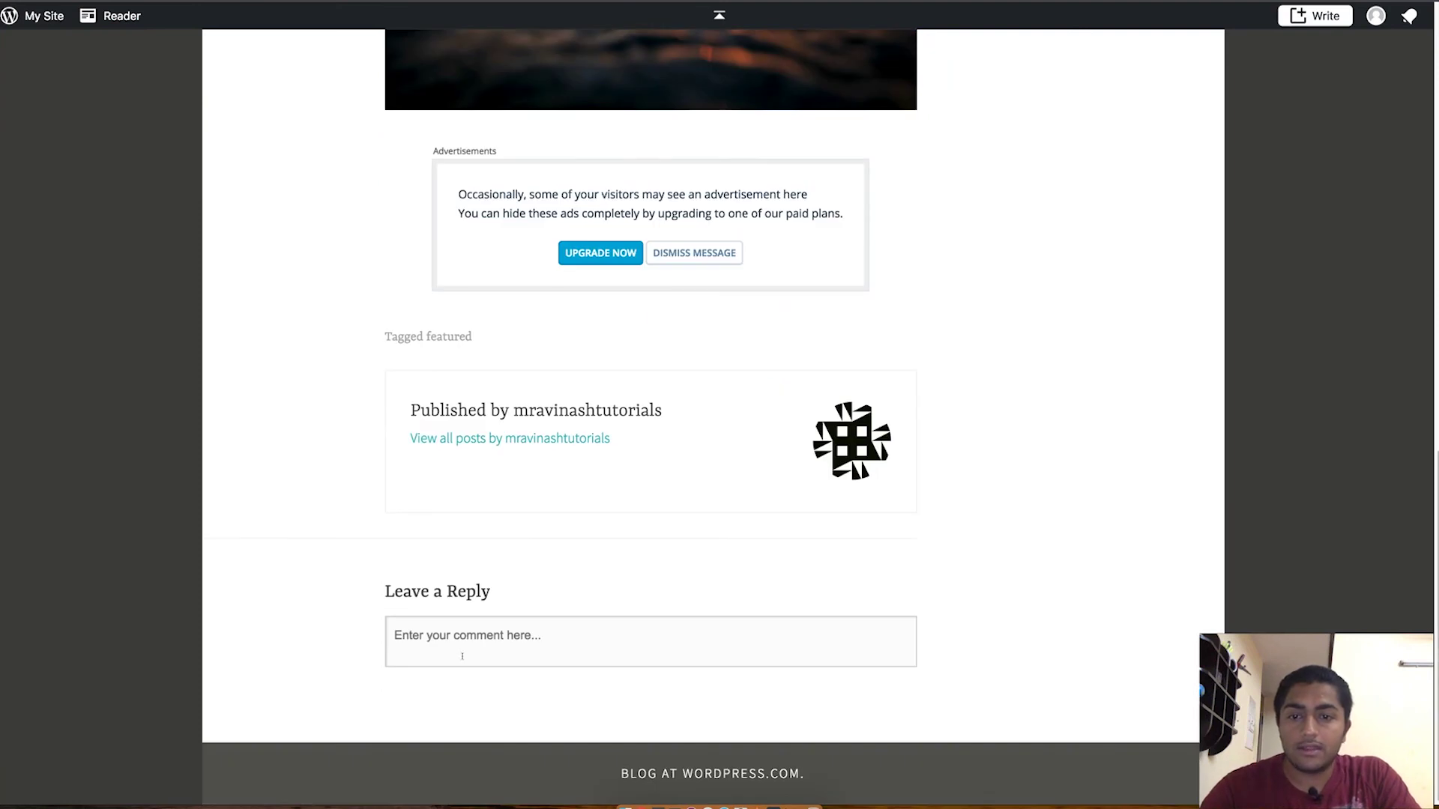
{"action": "left_click", "coordinate": [467, 634]}
{"action": "type", "text": "dsadsadsa"}
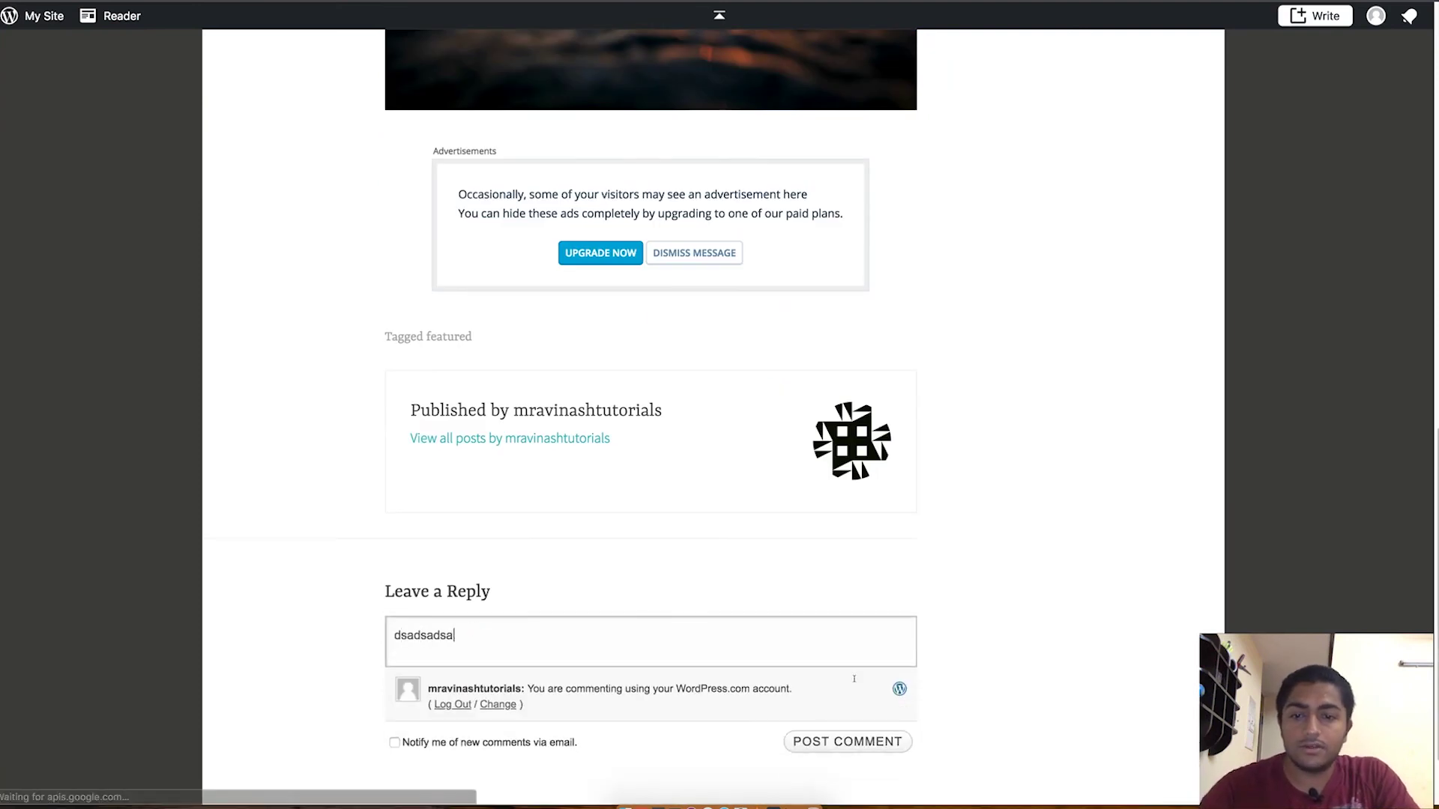
{"action": "left_click", "coordinate": [841, 742]}
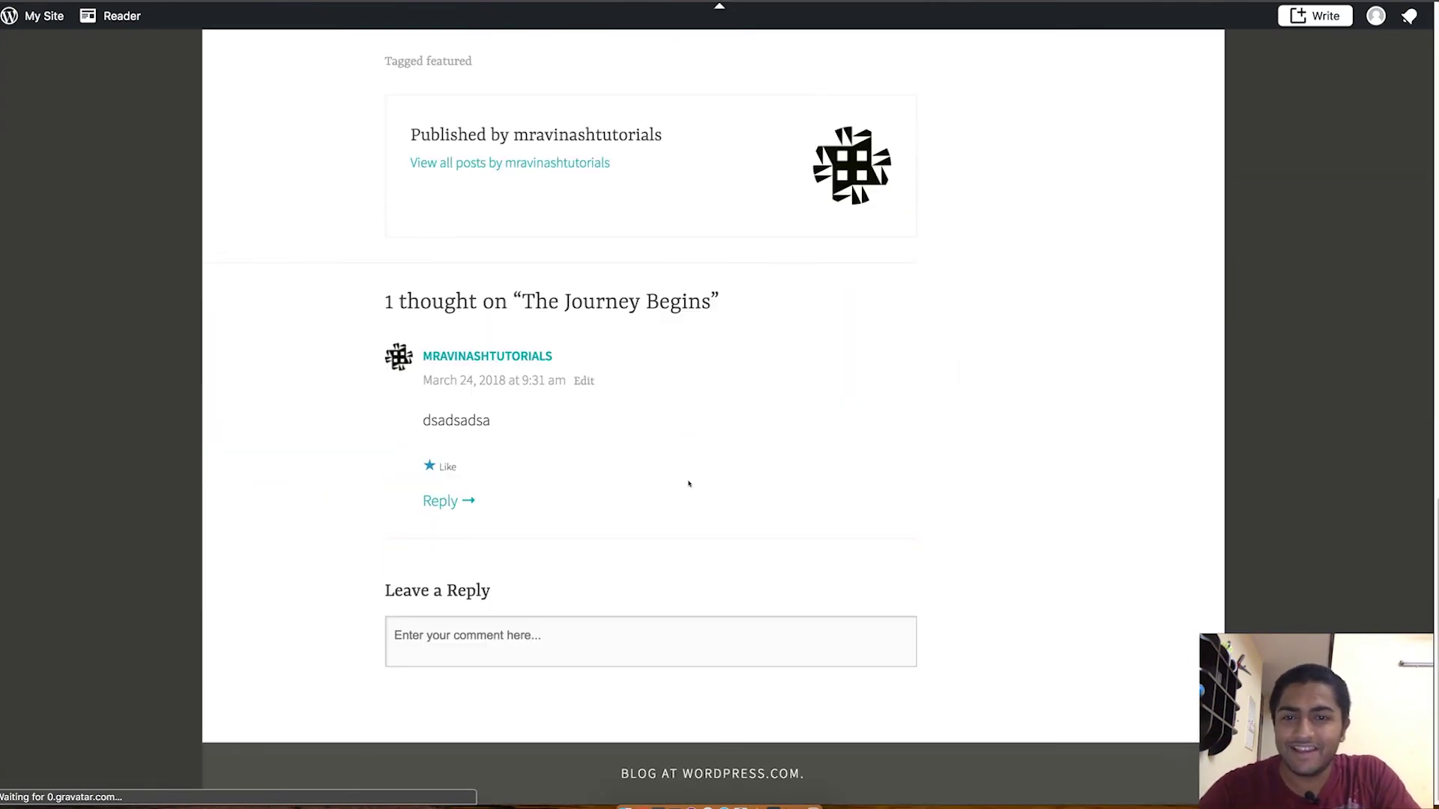
{"action": "double_click", "coordinate": [433, 419]}
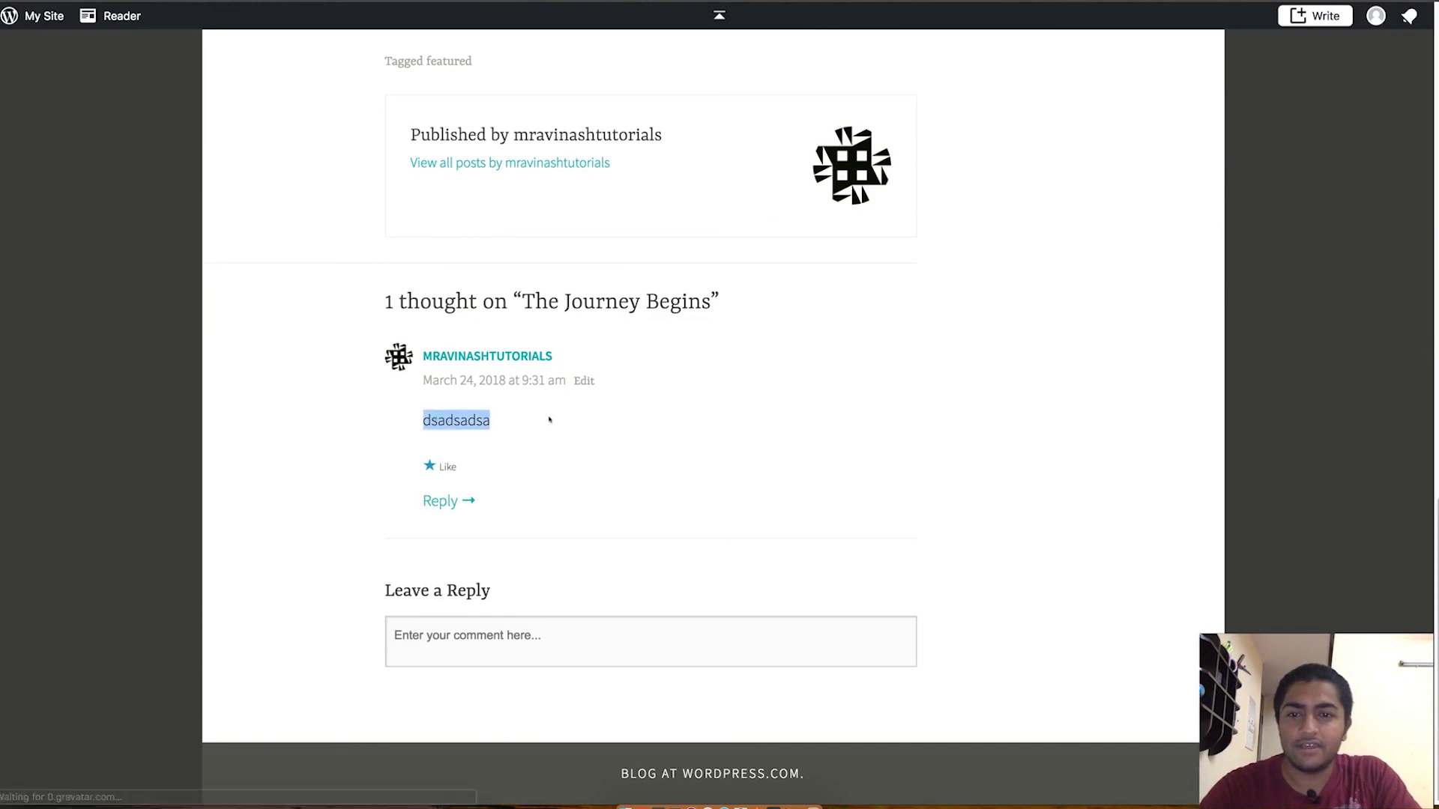
{"action": "left_click", "coordinate": [551, 418]}
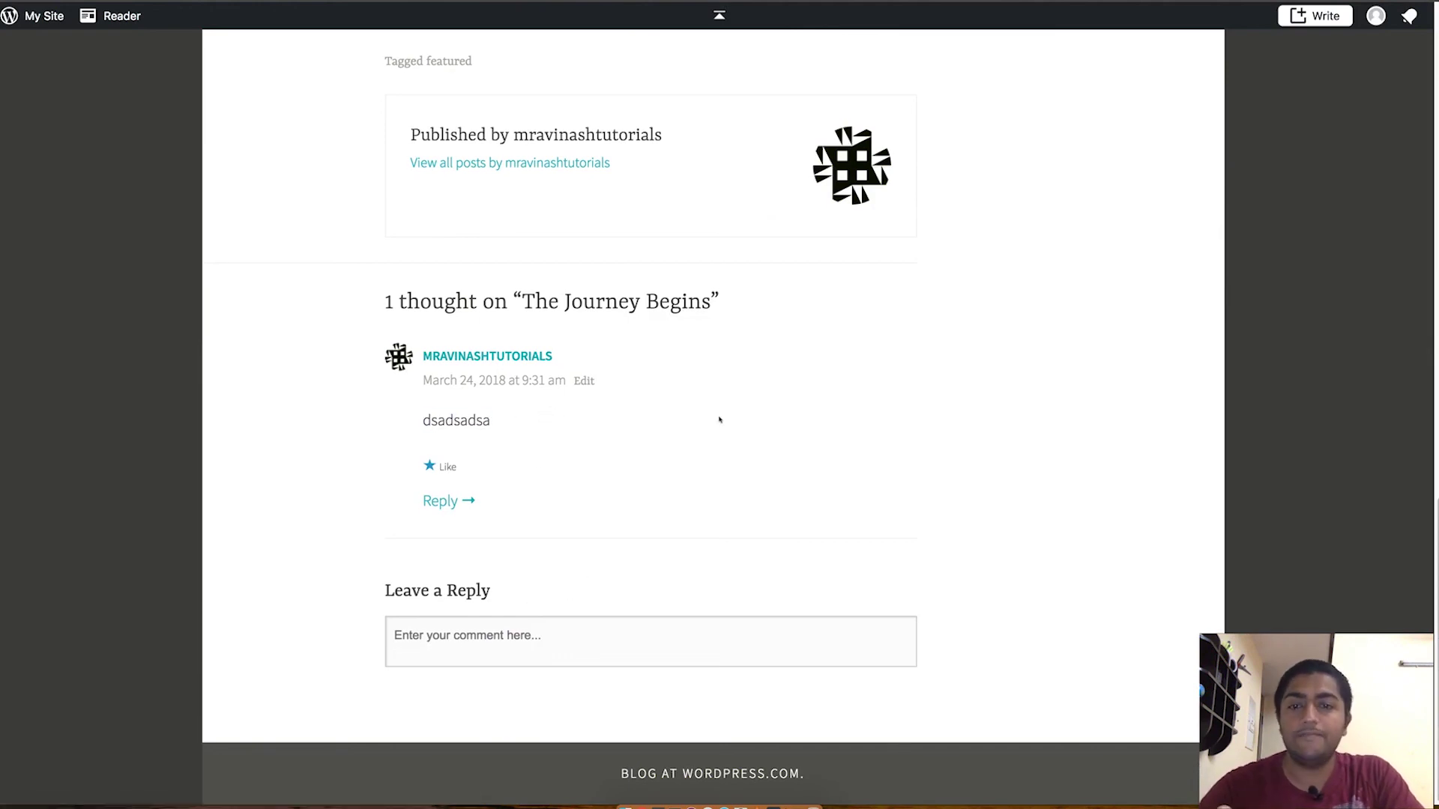
Step: Go to the blog's Contact page and look over its name, email and comment form
{"action": "scroll", "coordinate": [720, 419], "scroll_direction": "up", "scroll_amount": 20}
{"action": "left_click", "coordinate": [704, 315]}
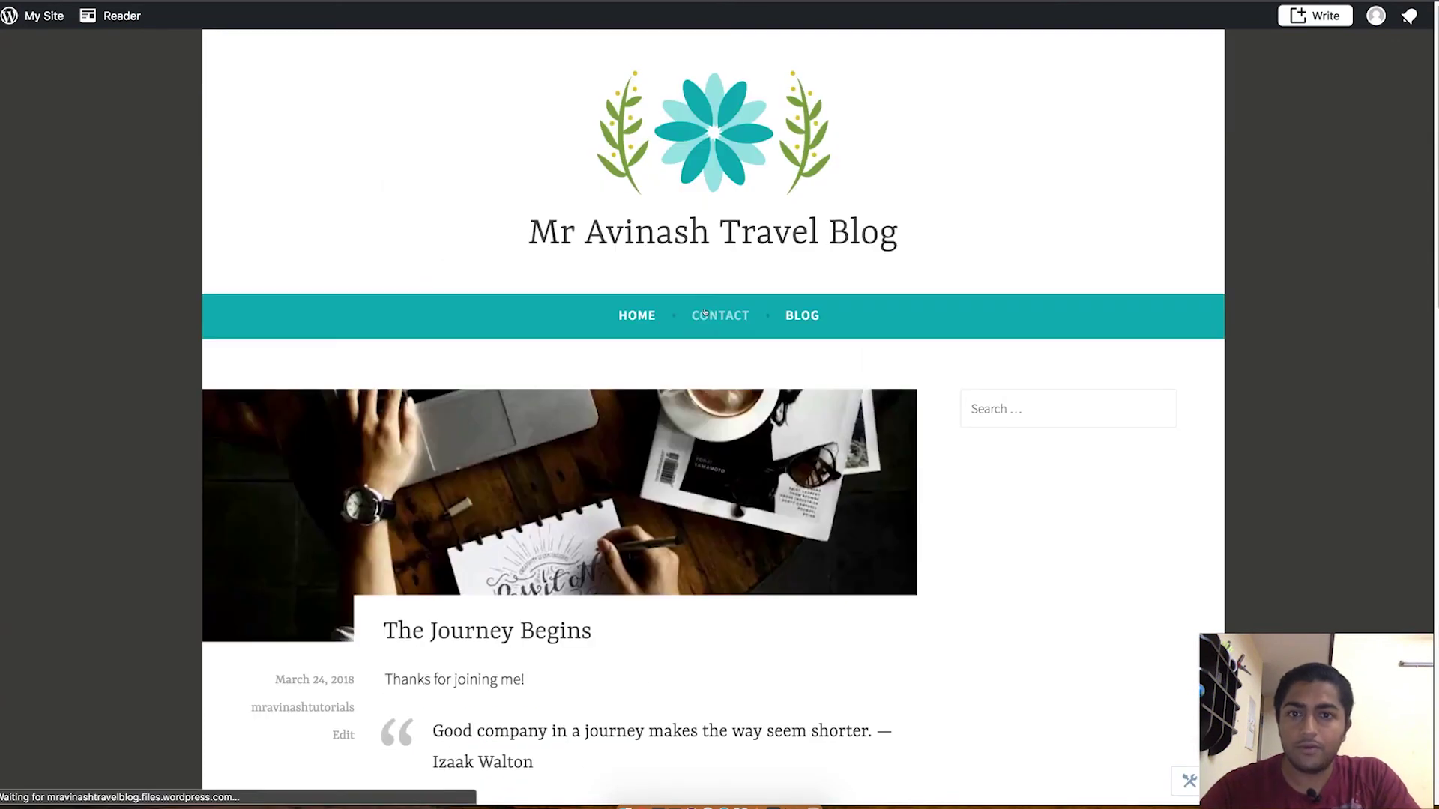
{"action": "scroll", "coordinate": [716, 433], "scroll_direction": "down", "scroll_amount": 6}
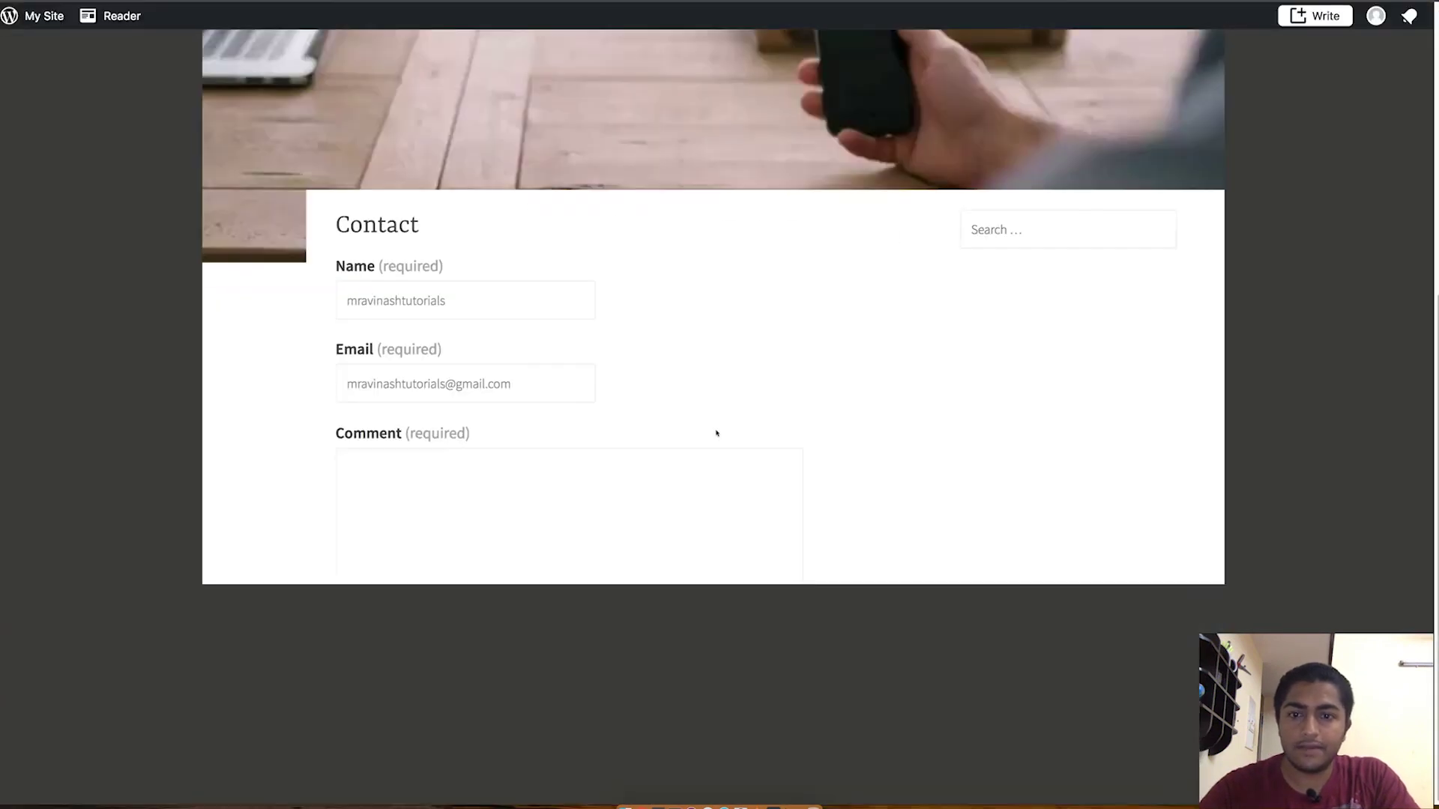
{"action": "scroll", "coordinate": [712, 429], "scroll_direction": "up", "scroll_amount": 6}
{"action": "scroll", "coordinate": [709, 426], "scroll_direction": "down", "scroll_amount": 6}
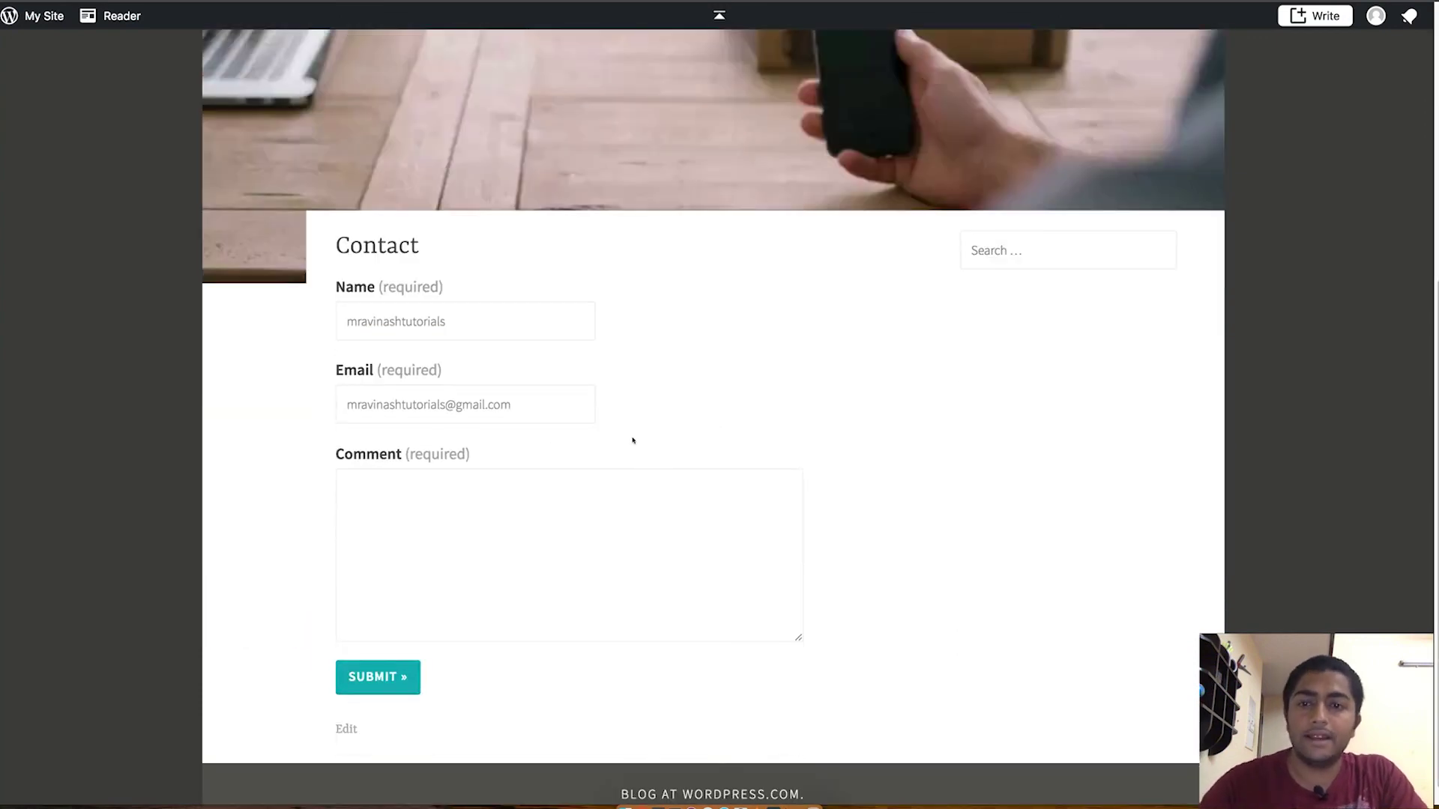
{"action": "scroll", "coordinate": [633, 441], "scroll_direction": "up", "scroll_amount": 4}
Step: Browse the Blog page listing 'The Journey Begins' with 1 Comment, then focus the site search box
{"action": "left_click", "coordinate": [803, 183]}
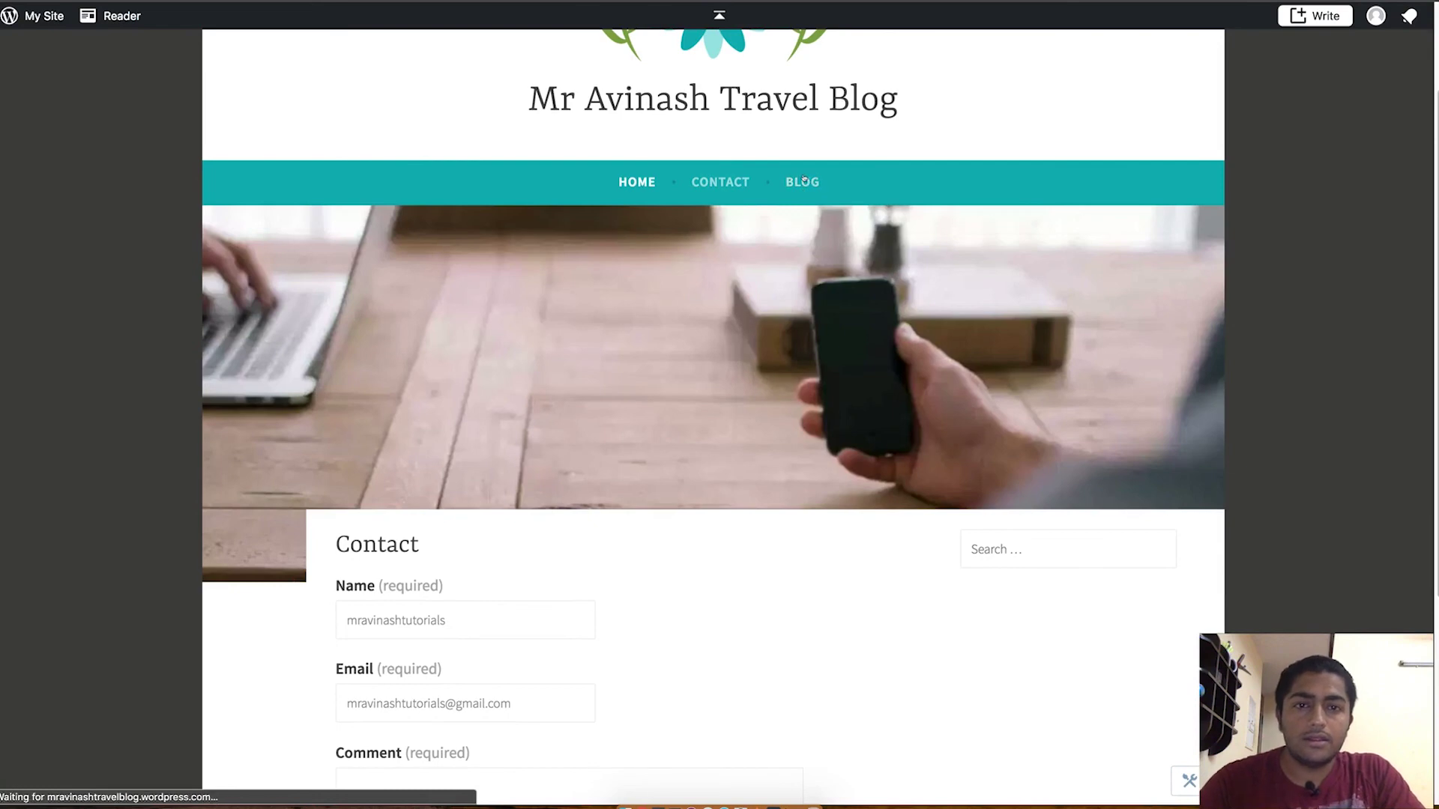
{"action": "scroll", "coordinate": [760, 377], "scroll_direction": "down", "scroll_amount": 7}
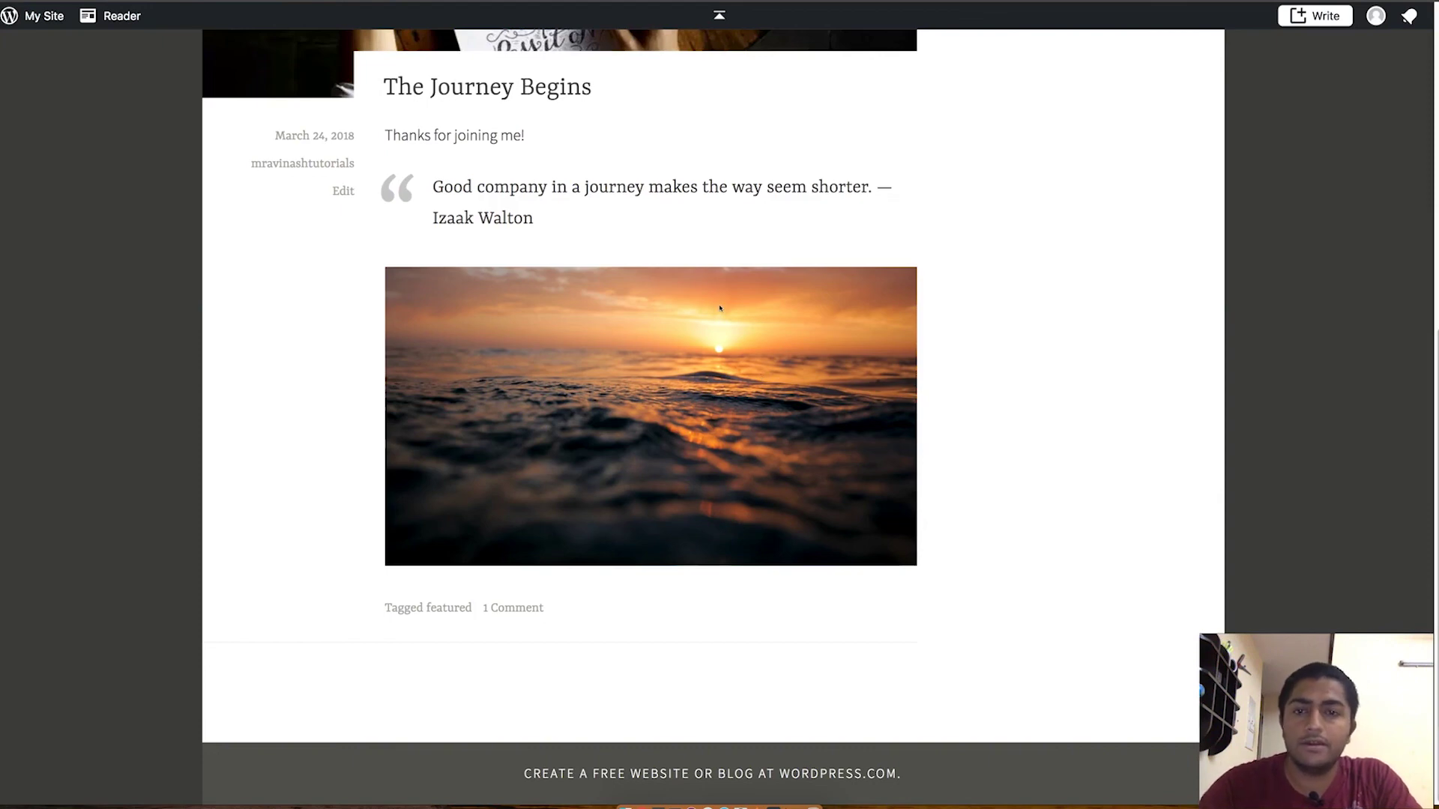
{"action": "scroll", "coordinate": [719, 308], "scroll_direction": "up", "scroll_amount": 5}
{"action": "scroll", "coordinate": [775, 273], "scroll_direction": "up", "scroll_amount": 1}
{"action": "left_click", "coordinate": [980, 283]}
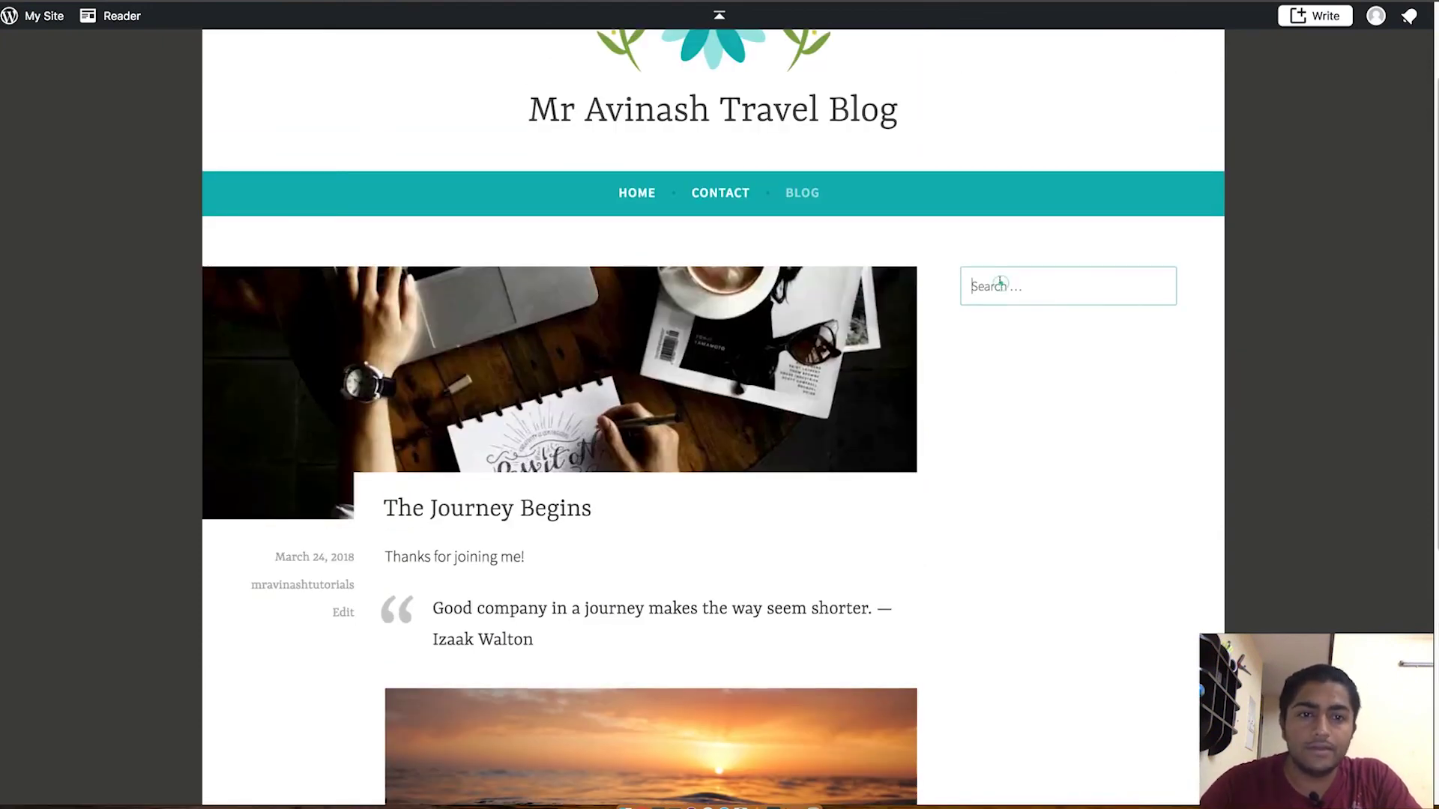